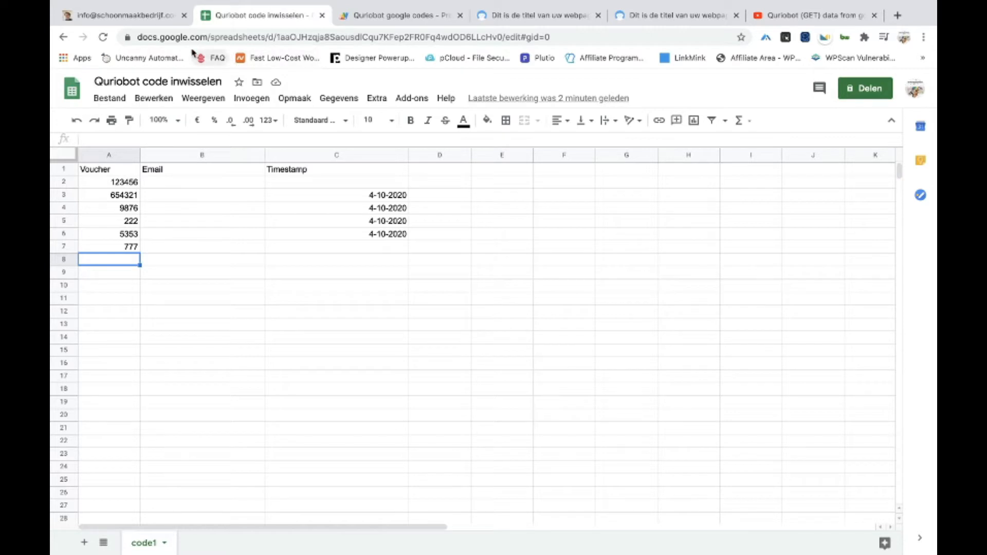
Open a live preview of the coupon bot from the Quriobot bot editor
click(149, 20)
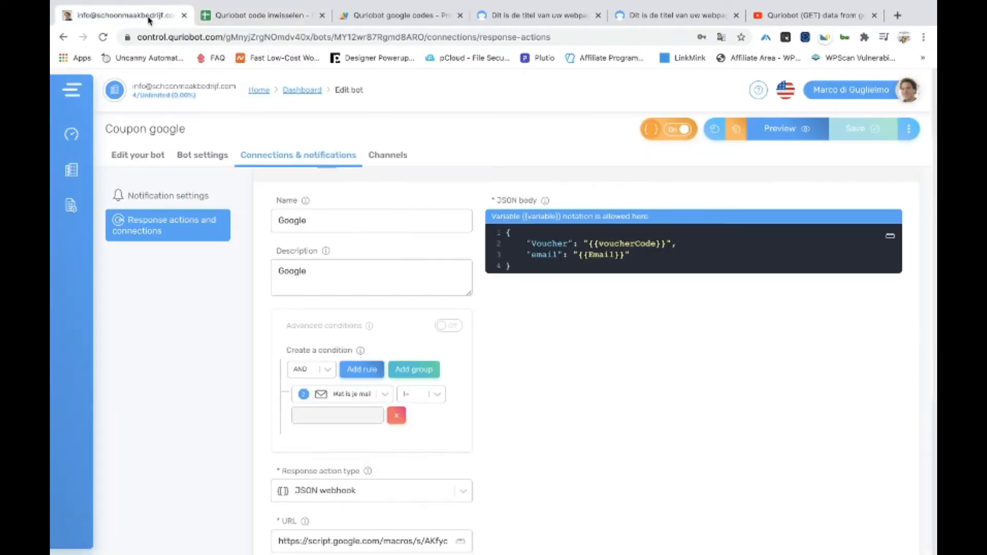
click(777, 133)
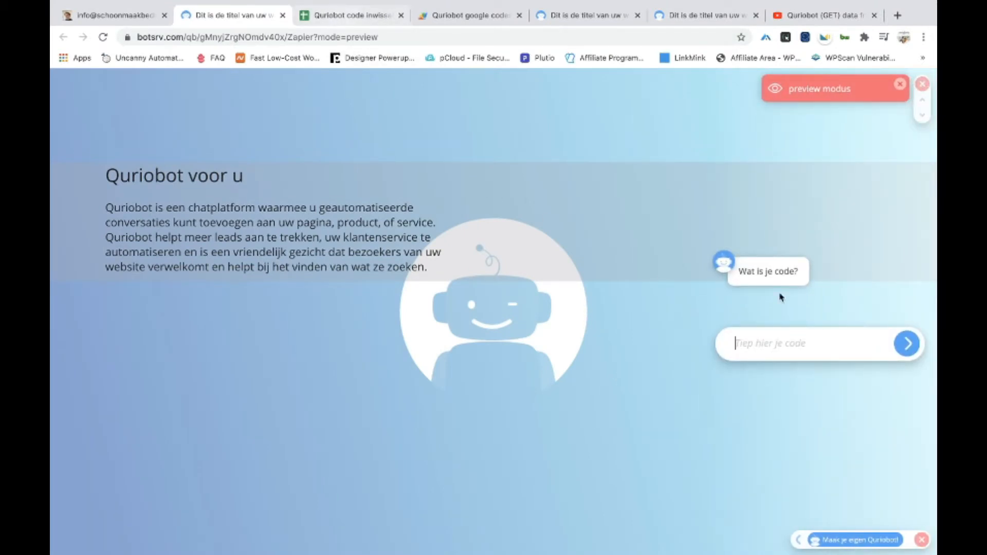
Add voucher code 888 in cell A8 of the voucher sheet
click(349, 16)
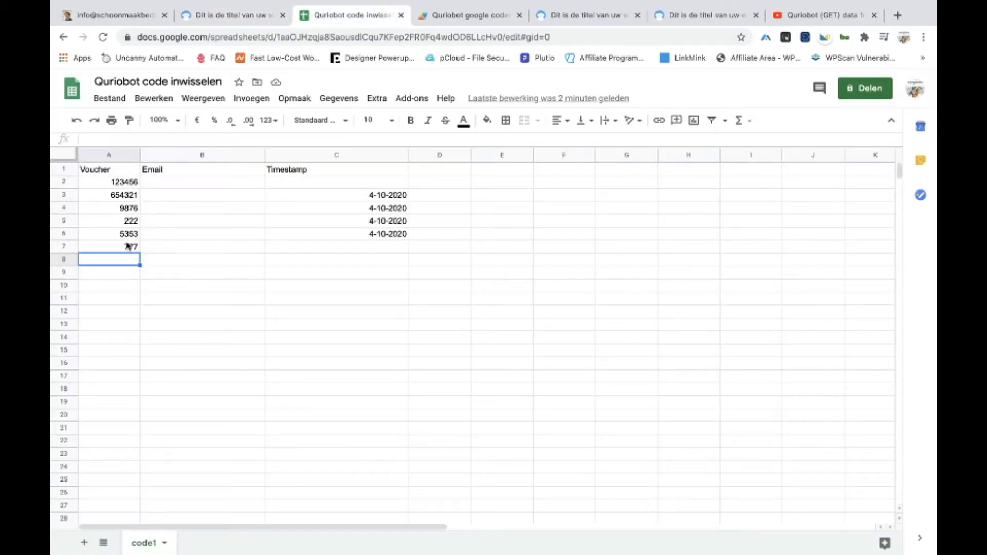
text(888)
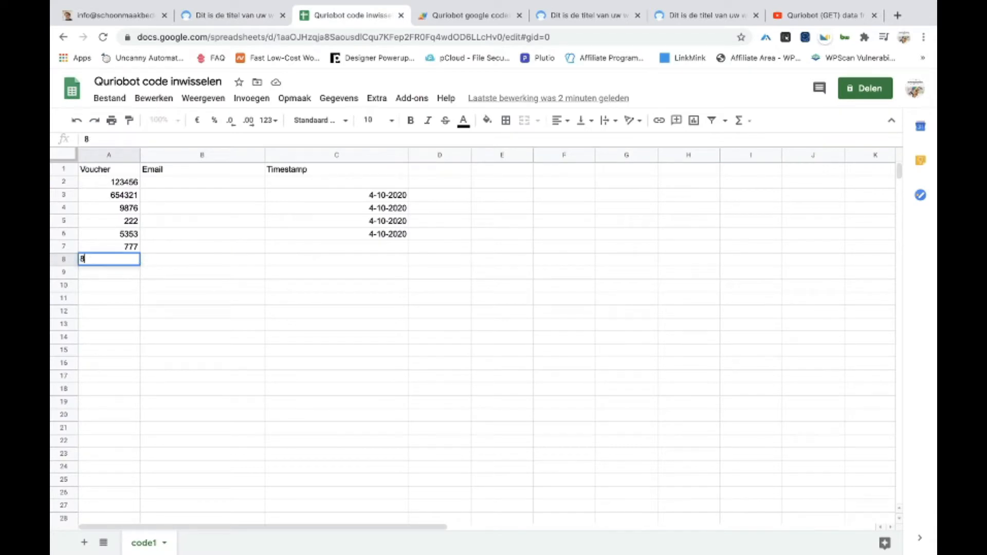
click(100, 286)
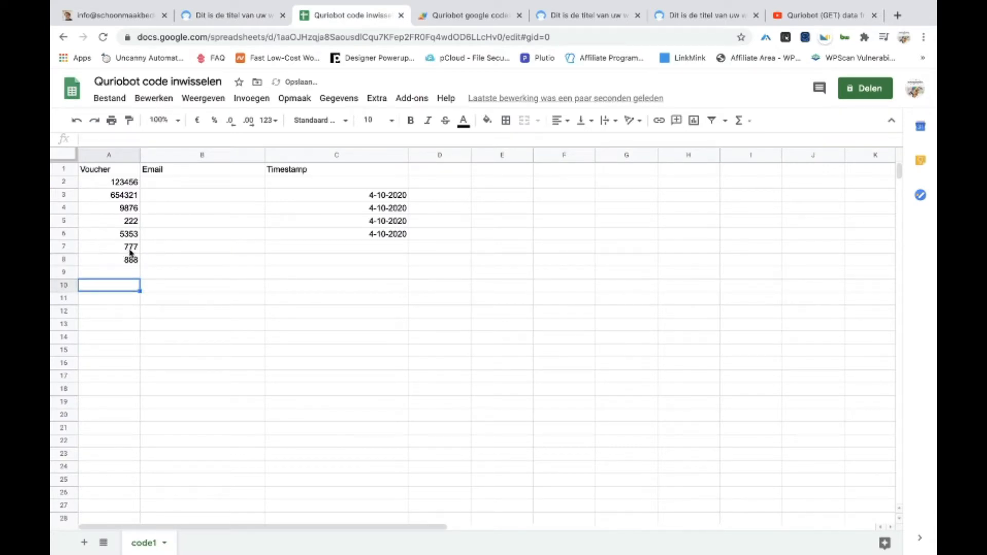
Submit wrong code 88887 in the chat preview, recheck A8, then submit code 888
click(265, 23)
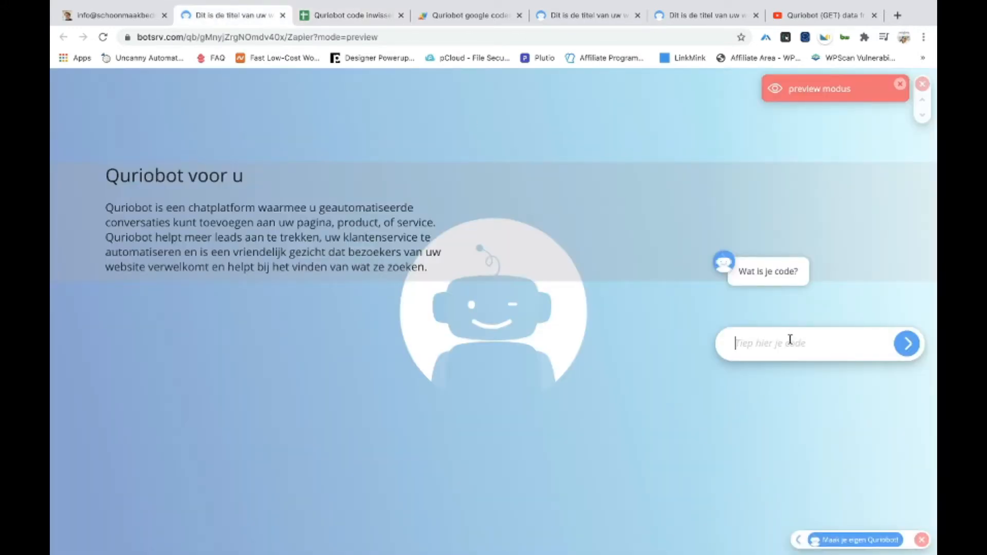
text(888872)
click(906, 344)
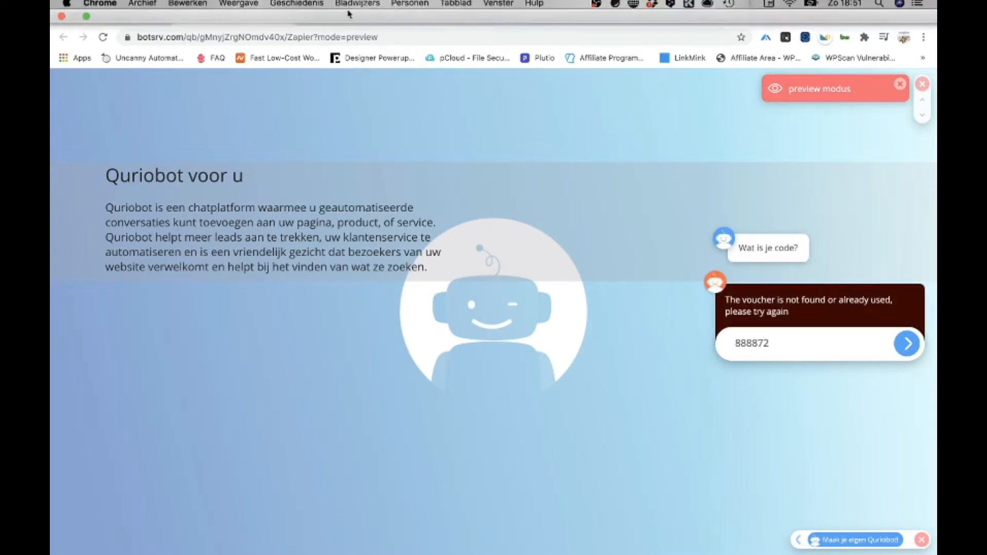
click(329, 16)
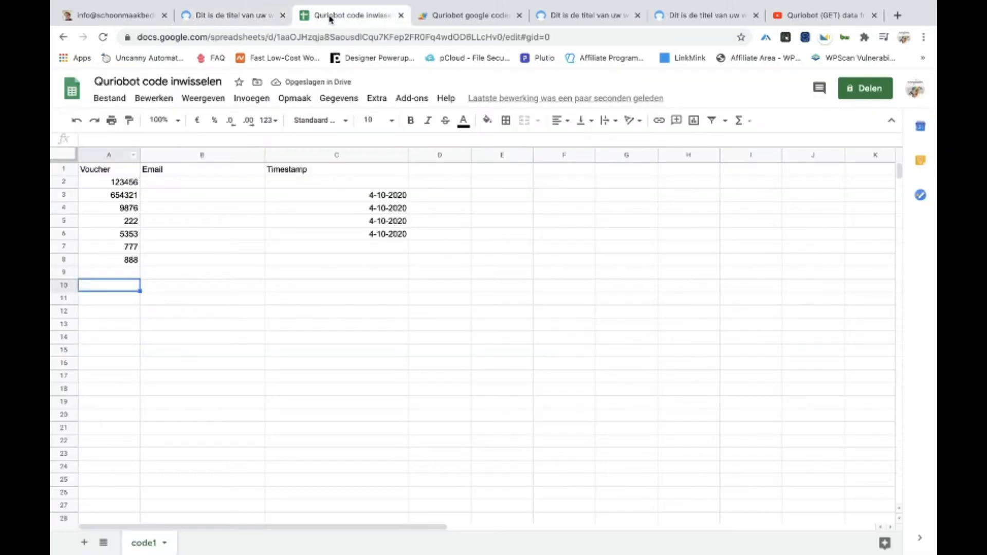
click(132, 260)
click(204, 19)
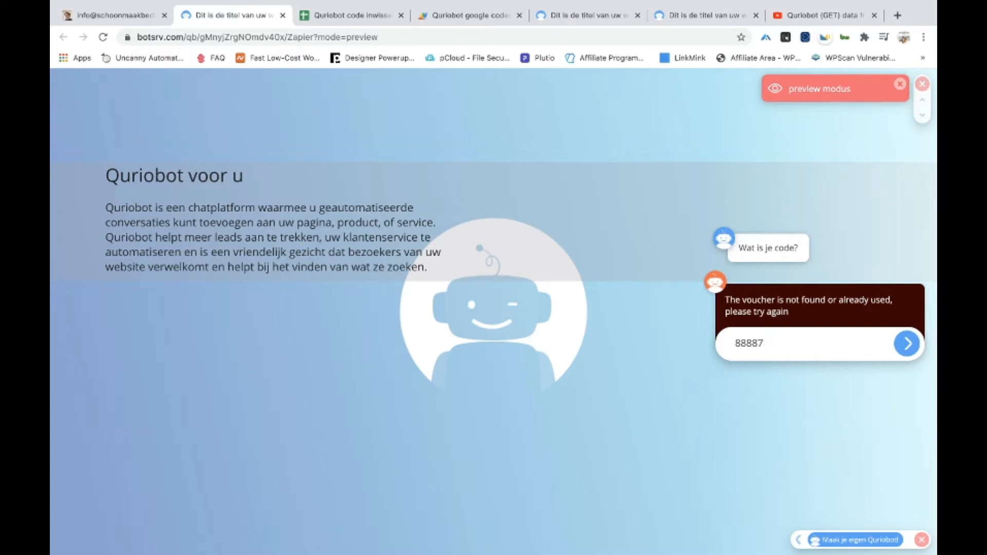
key(Return)
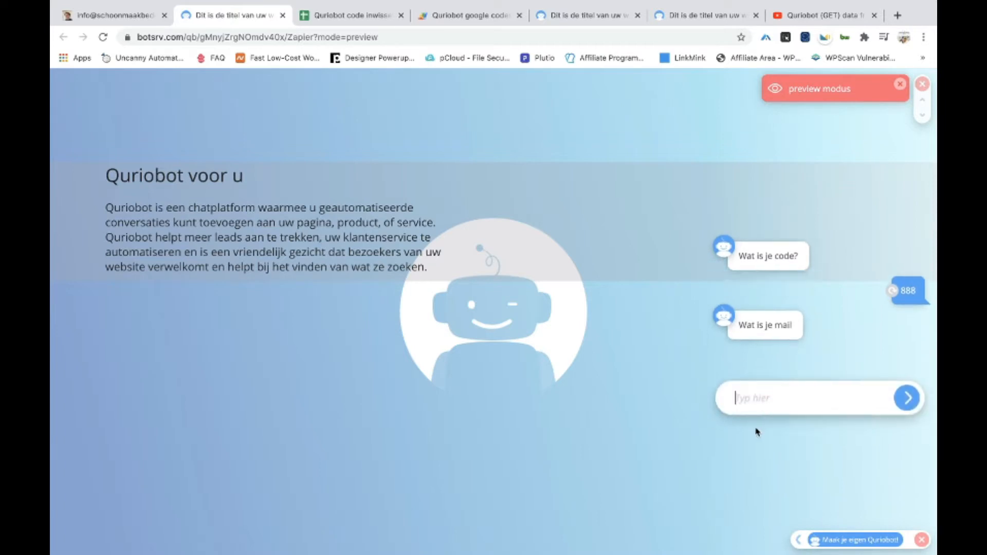
click(345, 14)
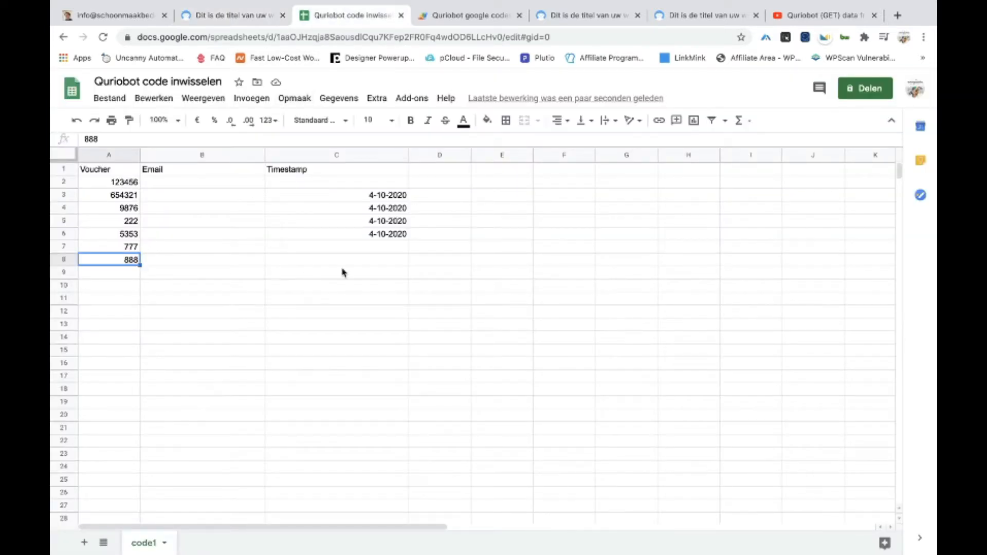
click(290, 259)
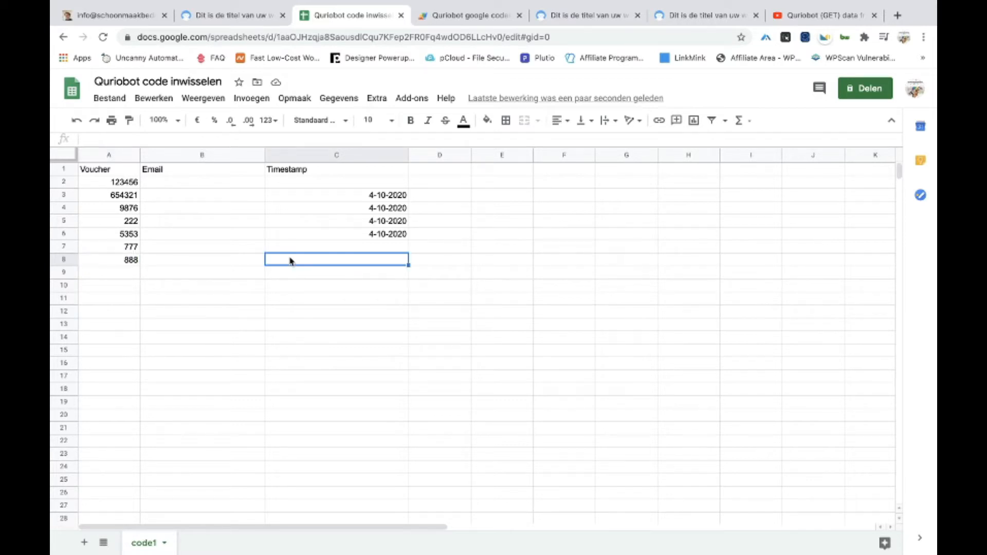
click(227, 261)
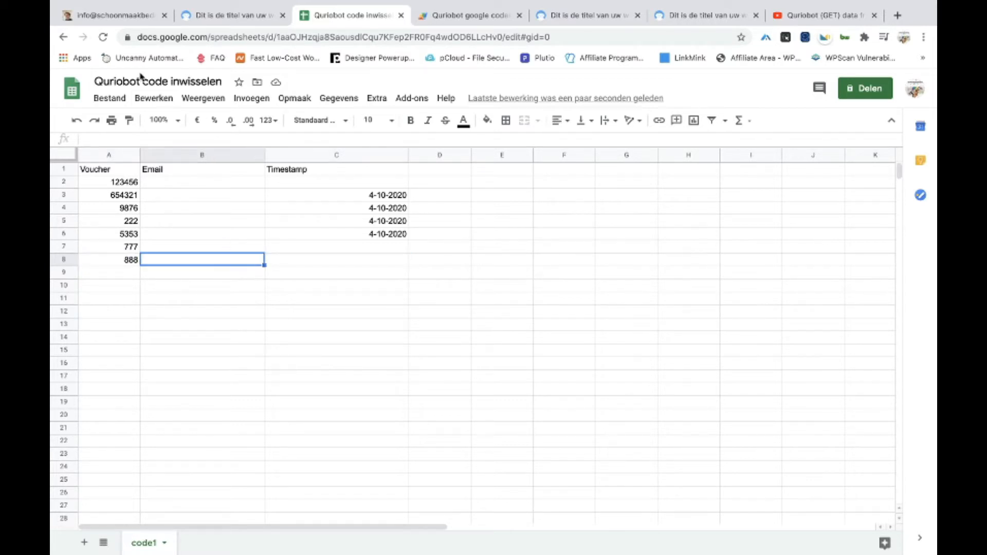
click(102, 37)
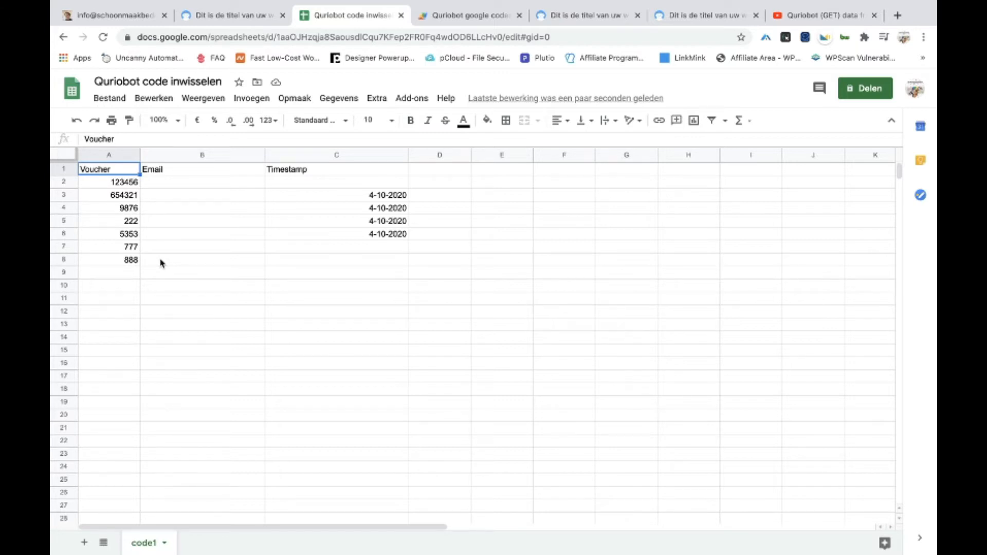
click(208, 19)
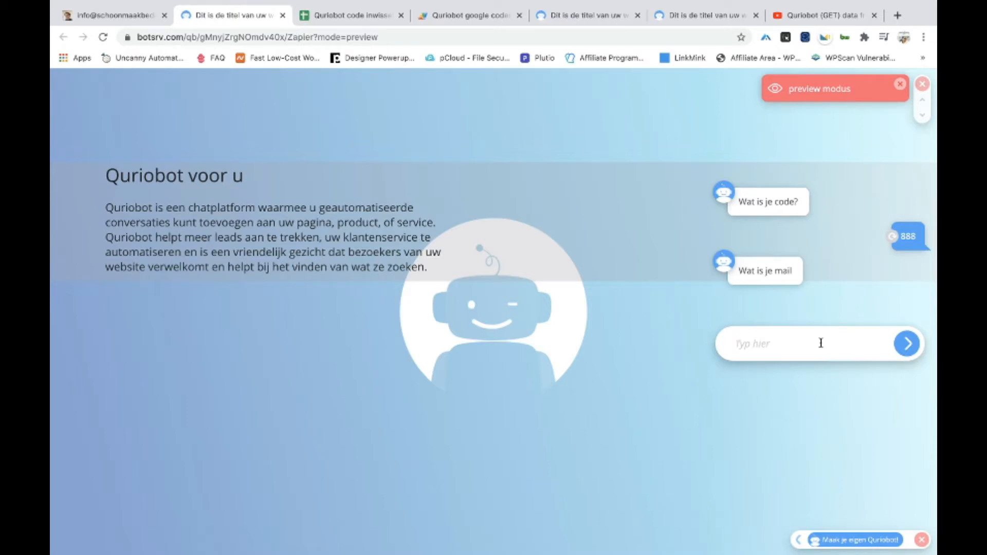
Send an email address in the chat, then check voucher 888's row in the sheet
text(In)
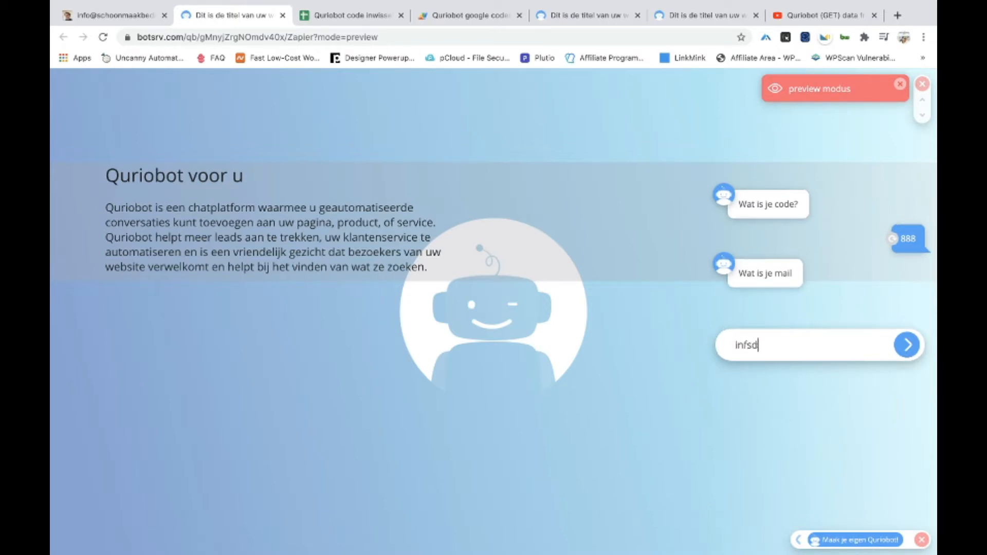
key(Return)
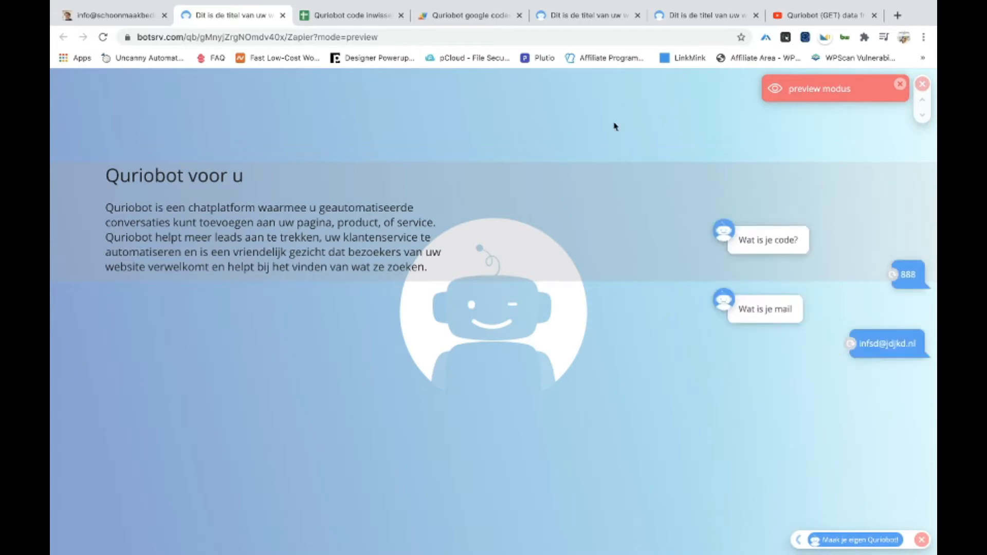
click(386, 18)
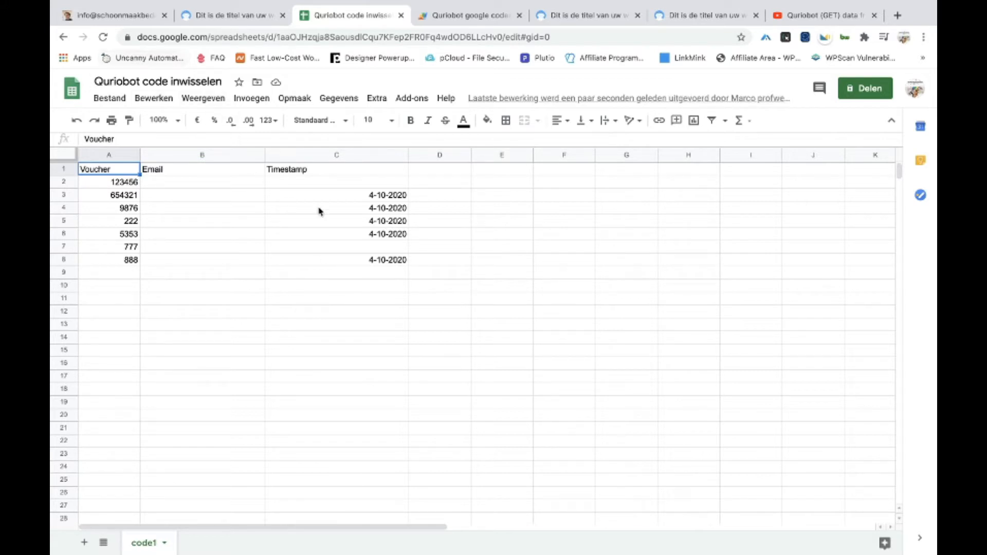
Inspect voucher 888's new 4-10-2020 timestamp in cell C8
click(352, 260)
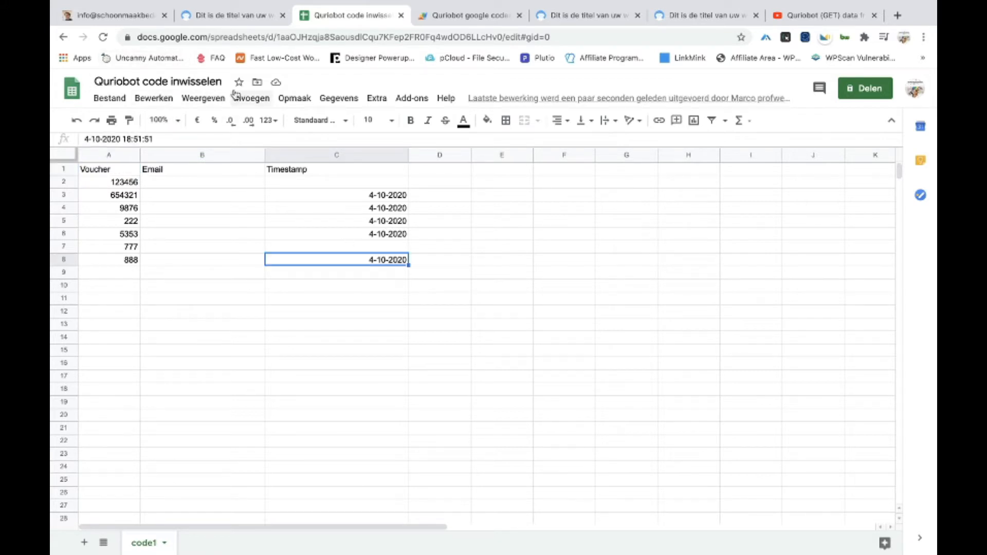
drag(158, 140, 122, 140)
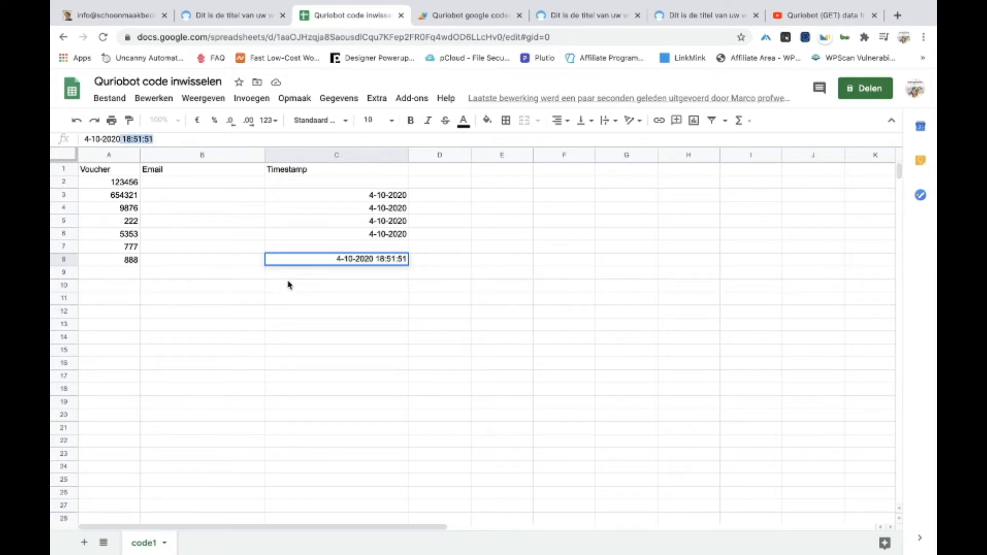
click(218, 272)
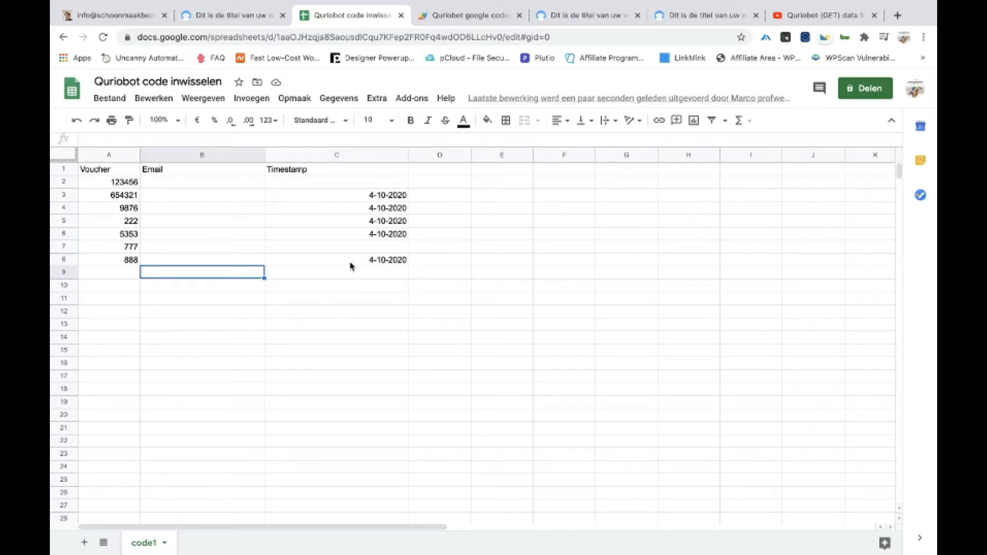
click(125, 261)
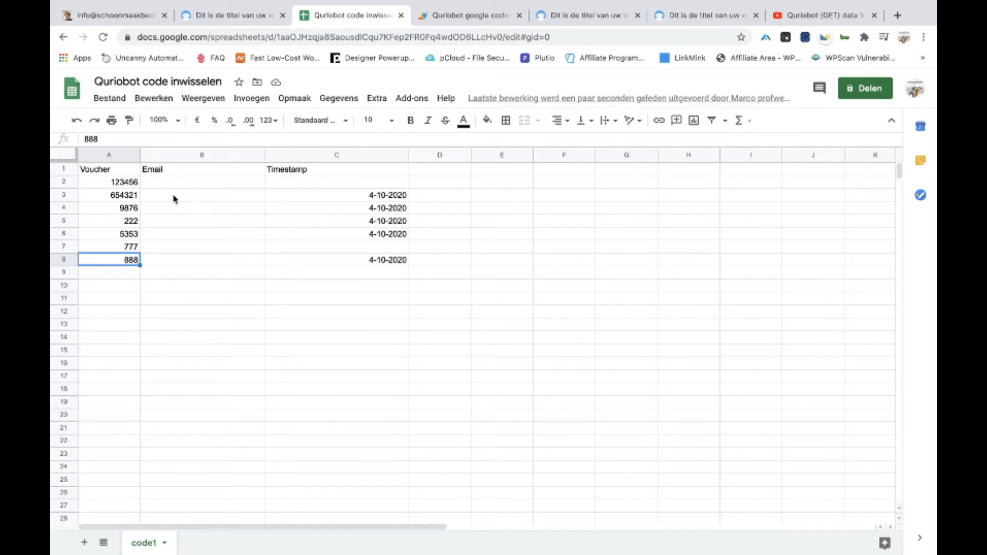
Confirm row 8's Email cell is still empty, then return to the chatbot preview page
click(119, 19)
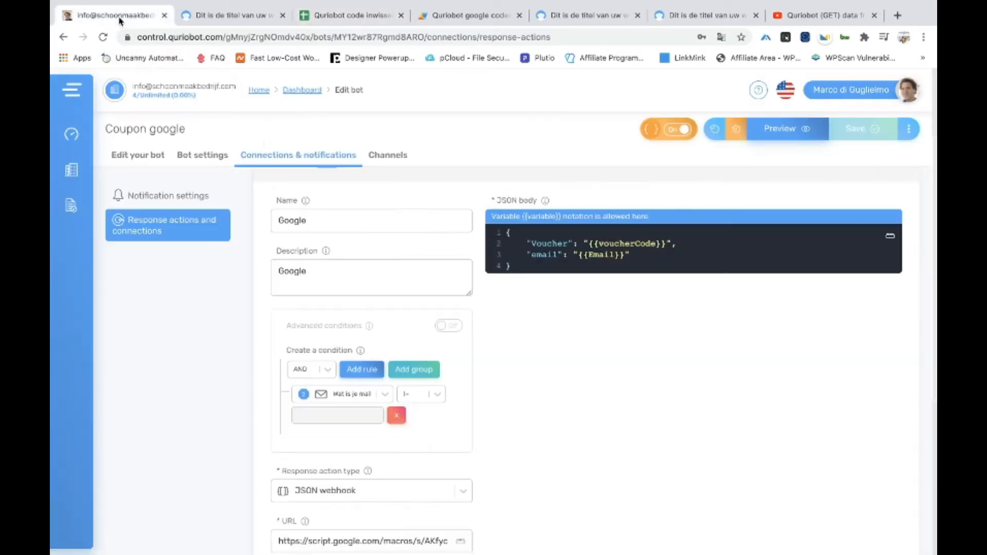
click(324, 15)
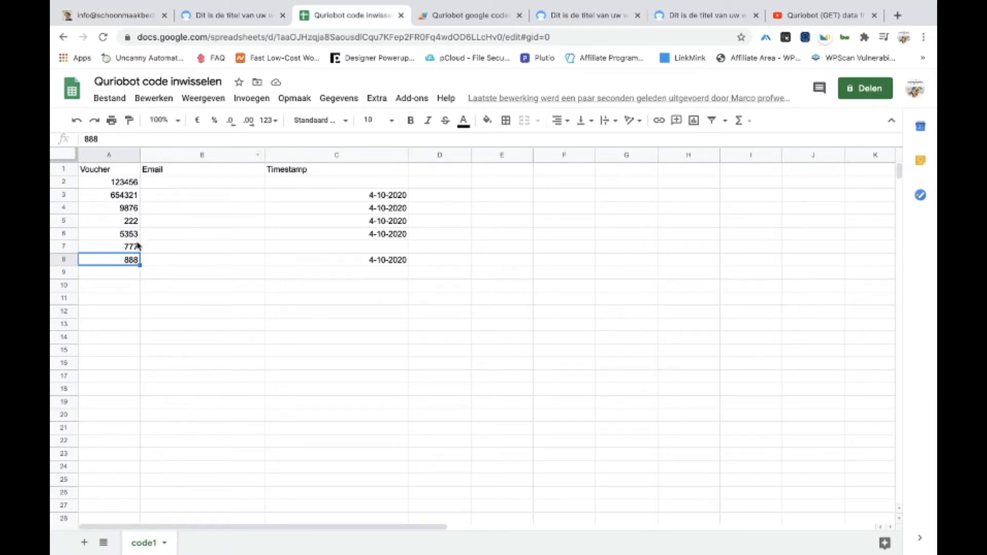
click(170, 264)
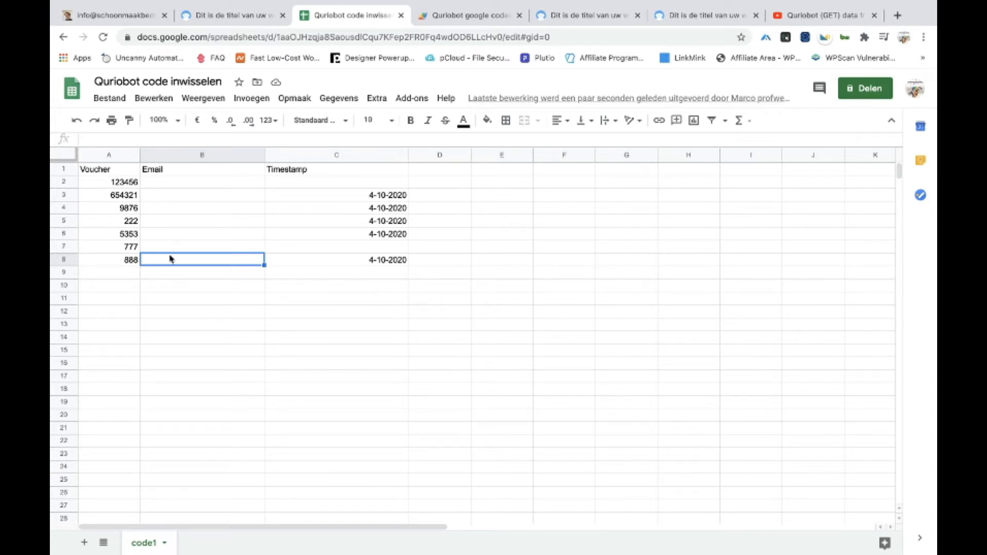
click(132, 261)
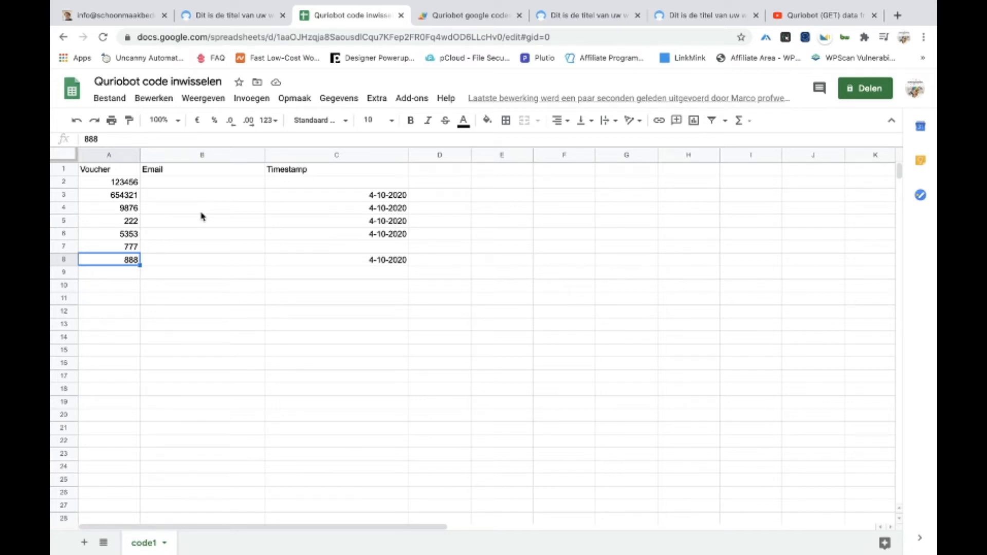
click(441, 17)
click(355, 19)
click(180, 240)
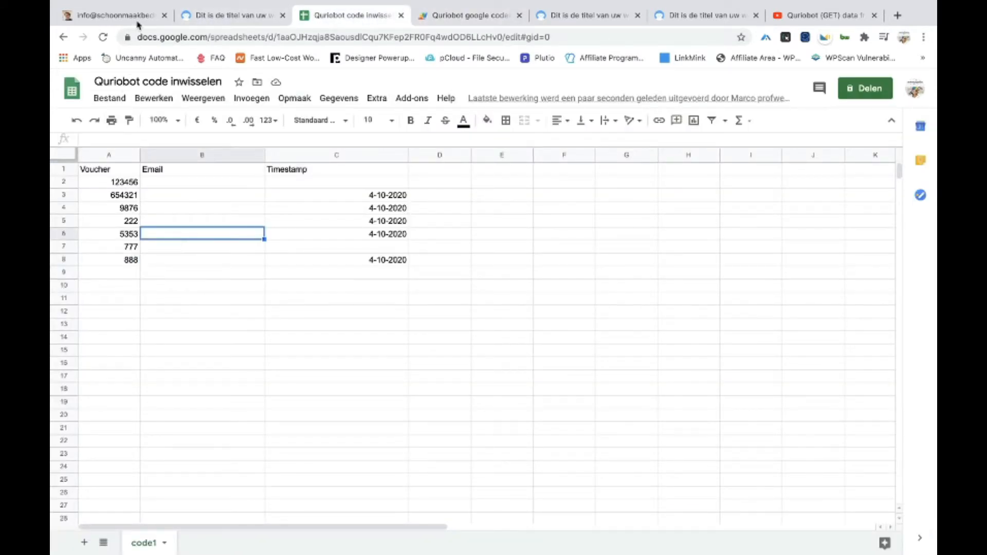
click(224, 15)
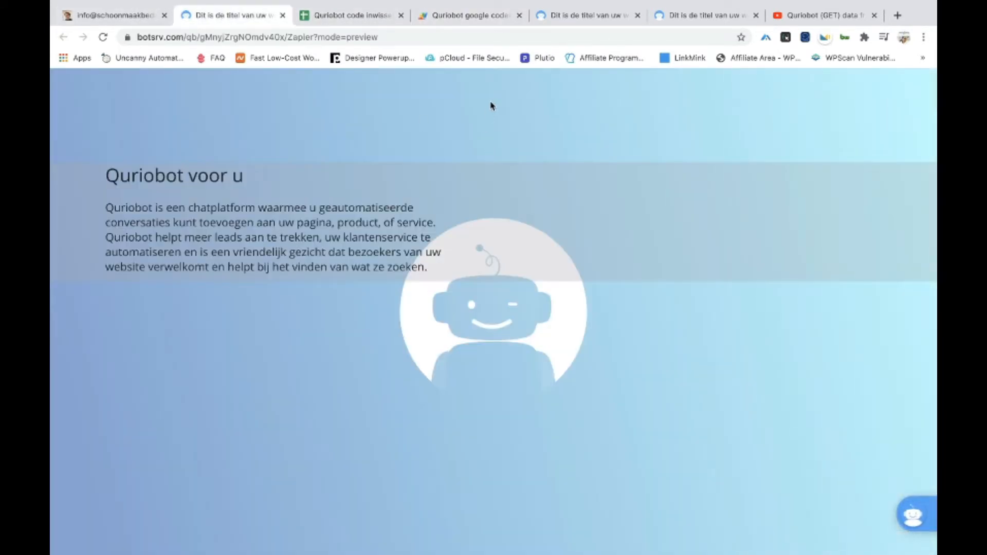
Open the Coupon google bot's steps editor listing 'Wat is je code?' and 'Wat is je mail'
click(578, 17)
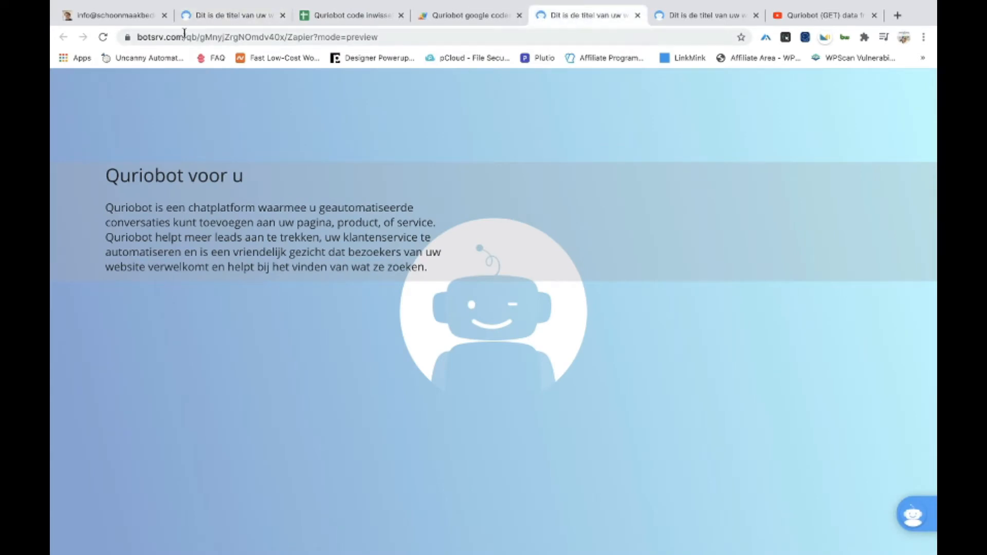
click(105, 15)
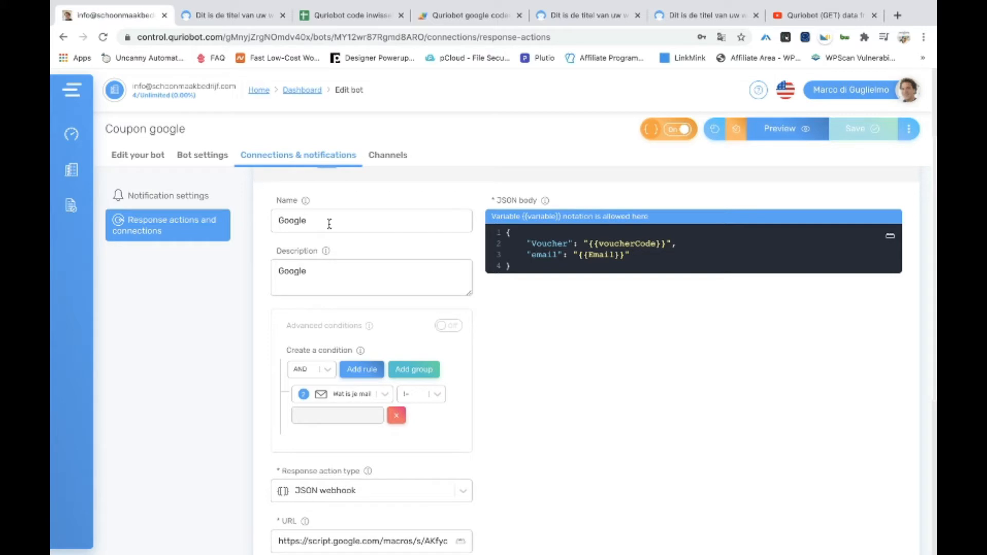
click(136, 156)
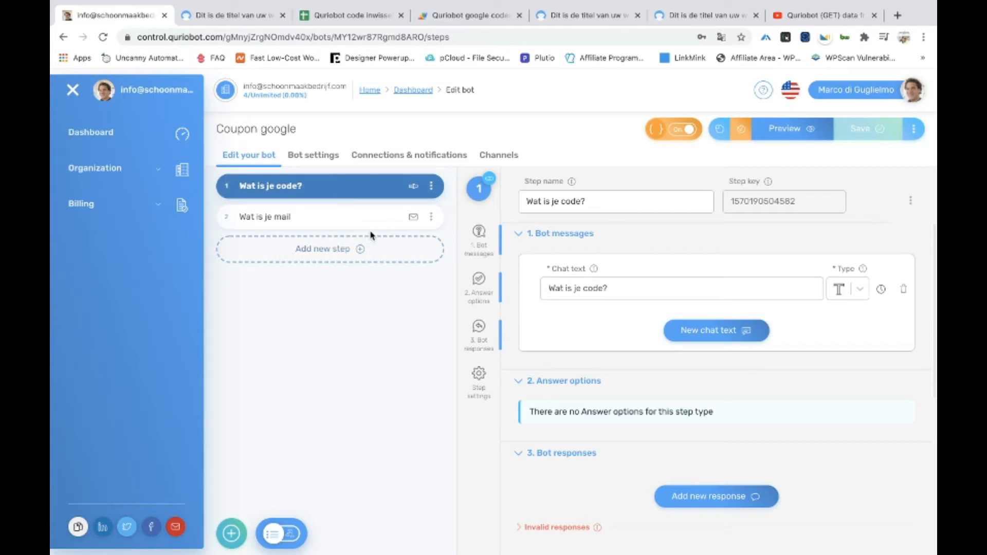
Expand the code step's Advanced settings to reveal its validation script and script URL
scroll(578, 271, down, 5)
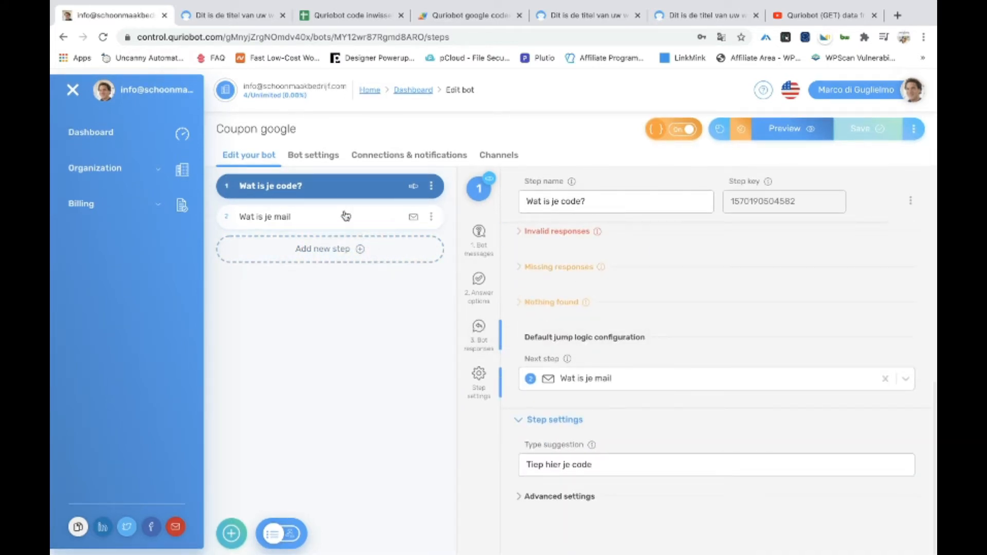
scroll(549, 235, up, 5)
scroll(548, 235, down, 5)
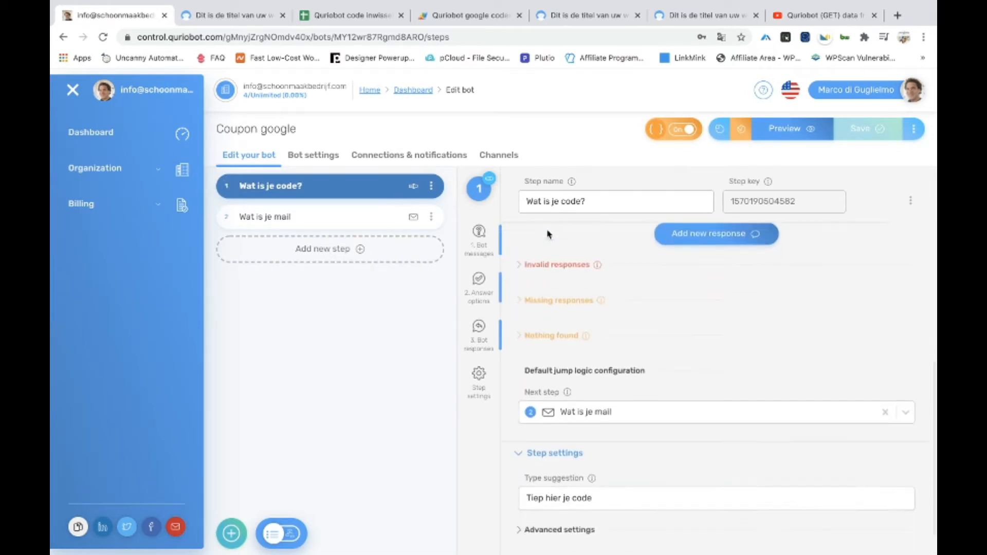
click(560, 497)
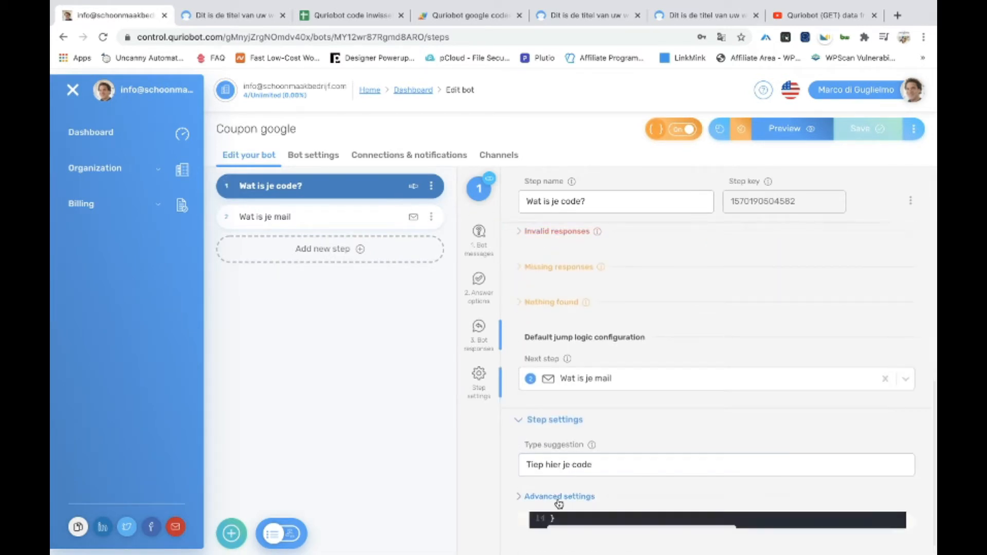
scroll(559, 503, up, 5)
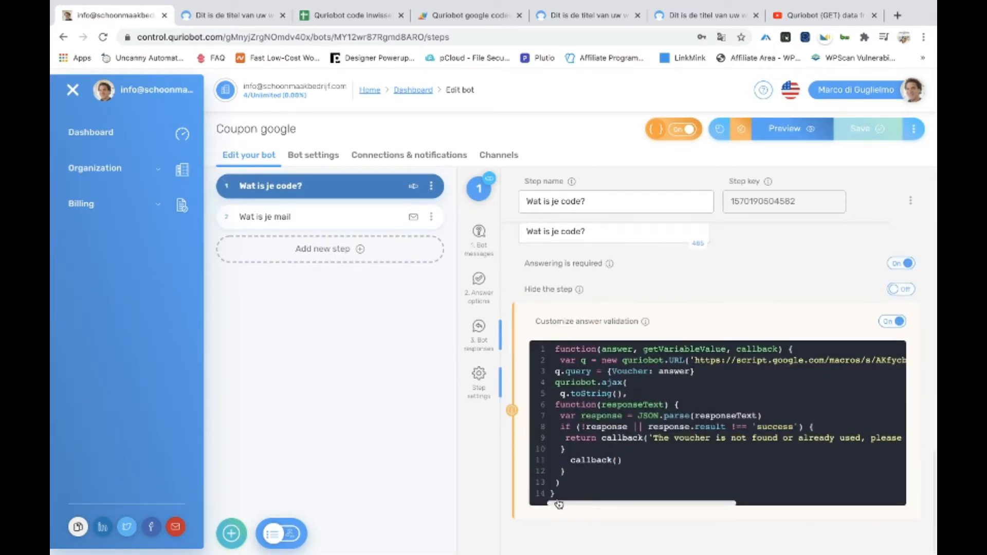
drag(693, 360, 895, 361)
click(771, 381)
Bring the Quriobot Academy article window forward and make it full screen
mouse_move(141, 2)
click(87, 20)
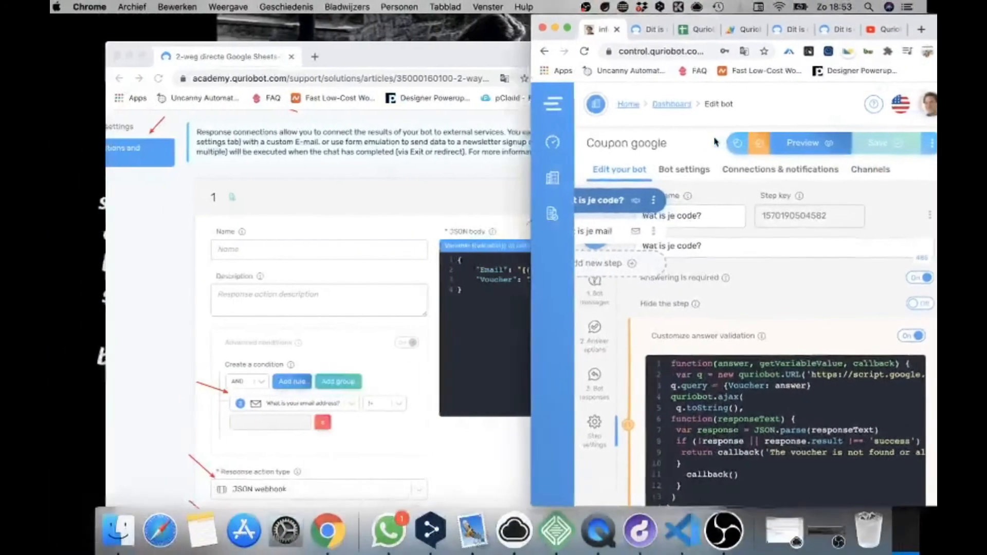
click(370, 198)
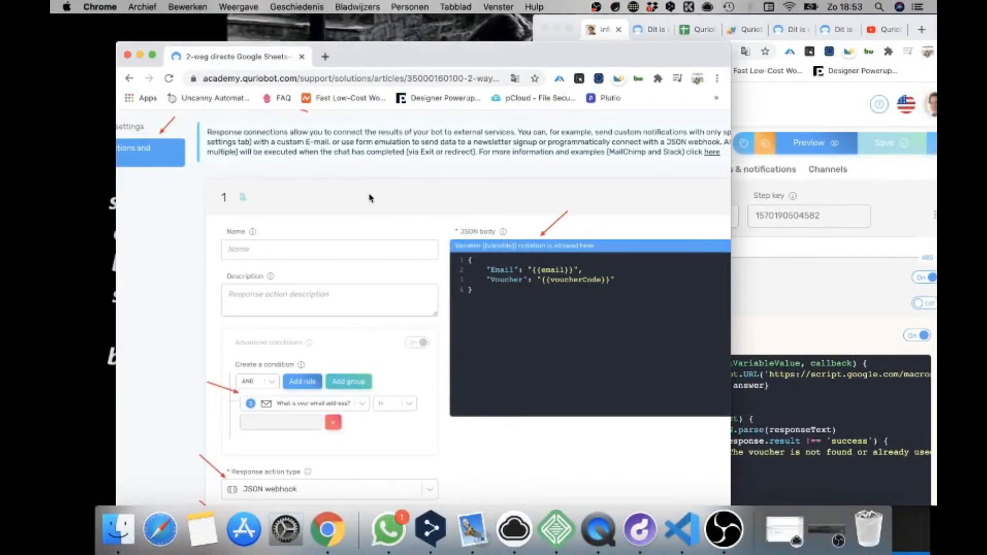
click(152, 54)
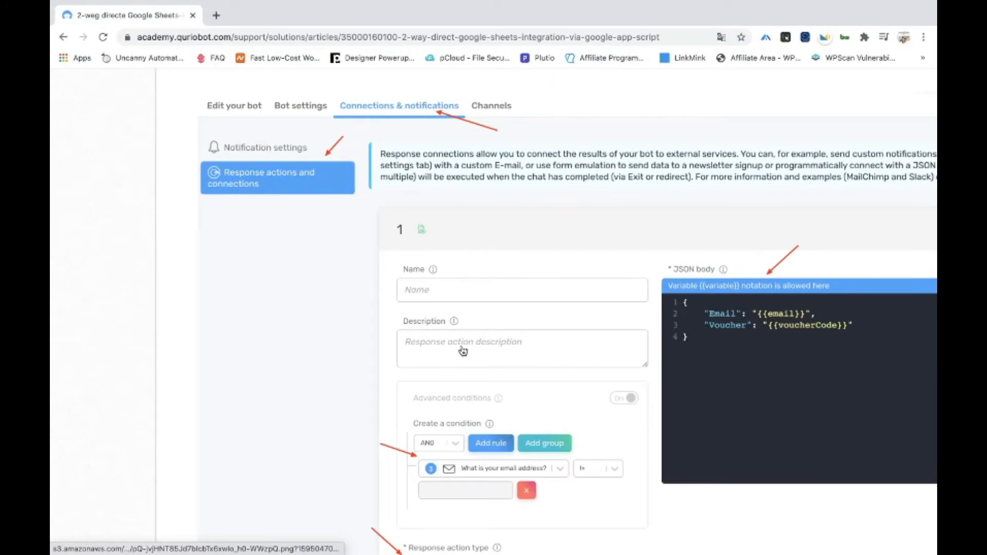
Scroll to the article's validation-code example, highlighting the voucher-not-found callback line, and Step 7
scroll(464, 352, down, 5)
scroll(463, 352, down, 10)
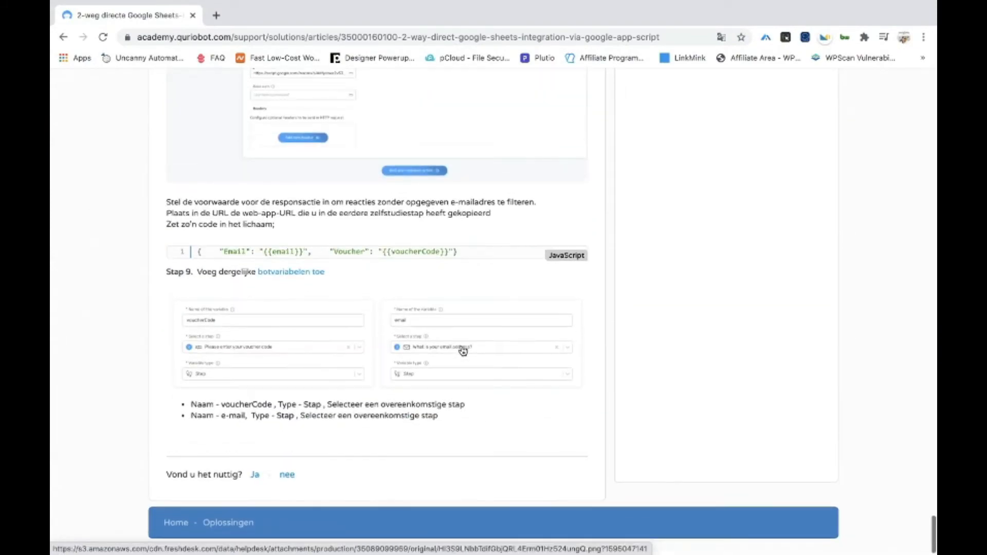
scroll(465, 353, up, 15)
scroll(465, 350, up, 20)
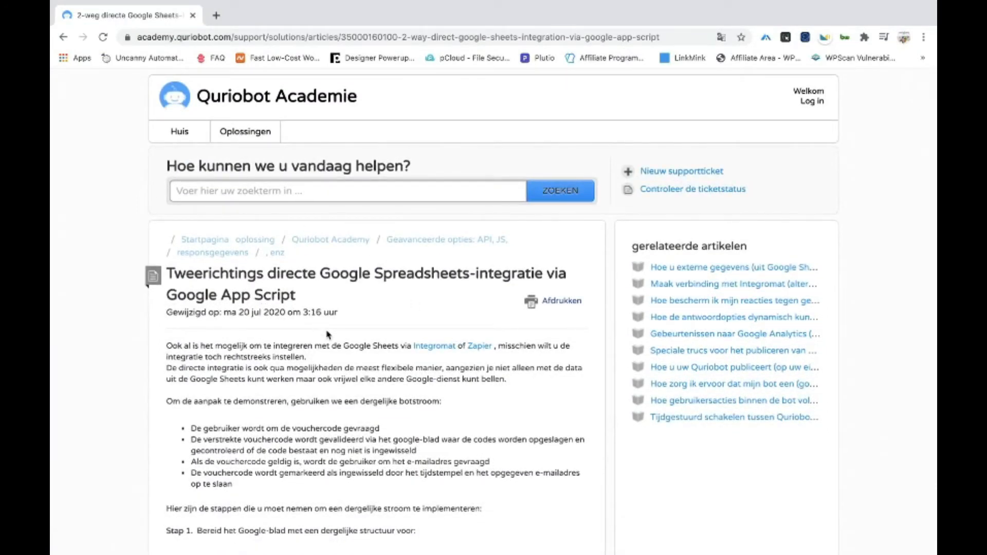
scroll(327, 331, down, 1)
scroll(327, 331, down, 15)
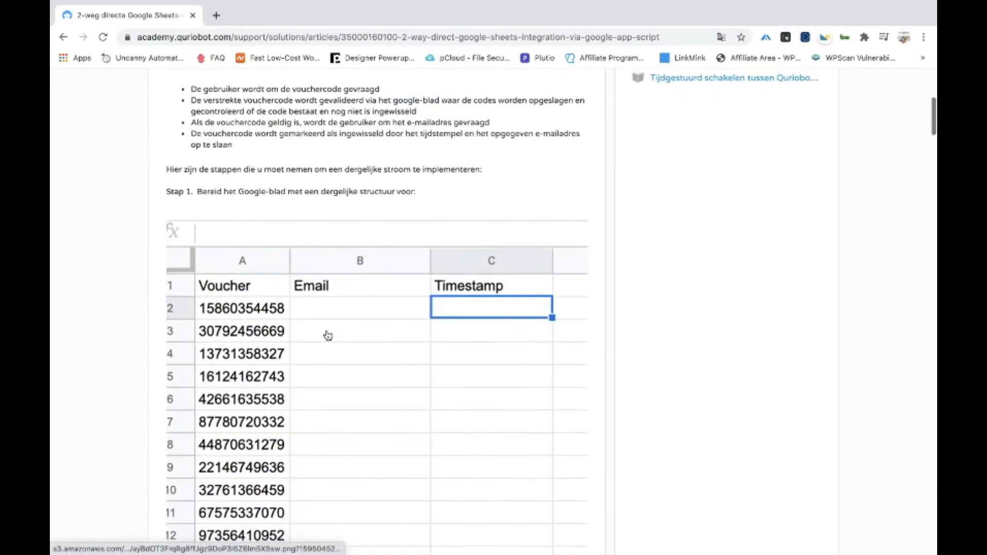
scroll(327, 335, down, 15)
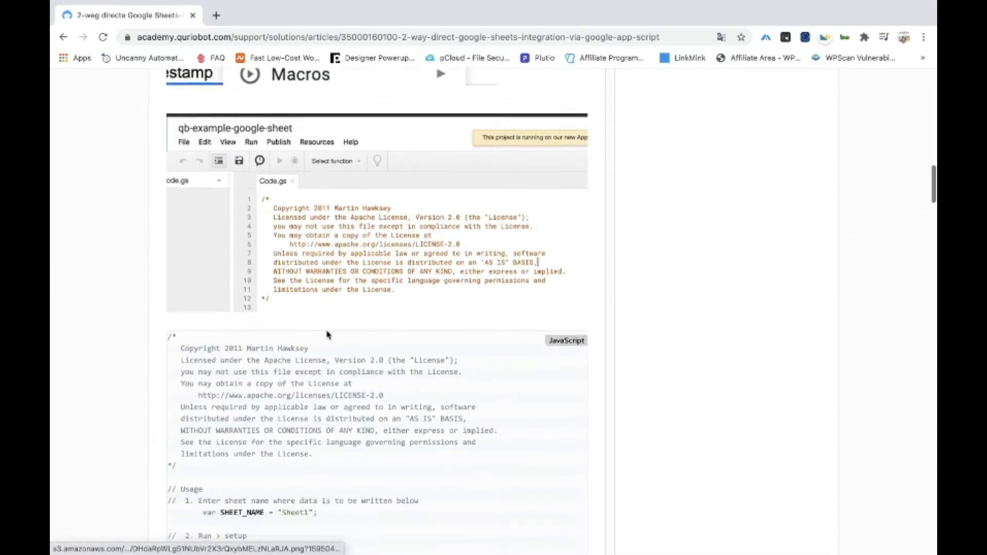
scroll(326, 331, down, 20)
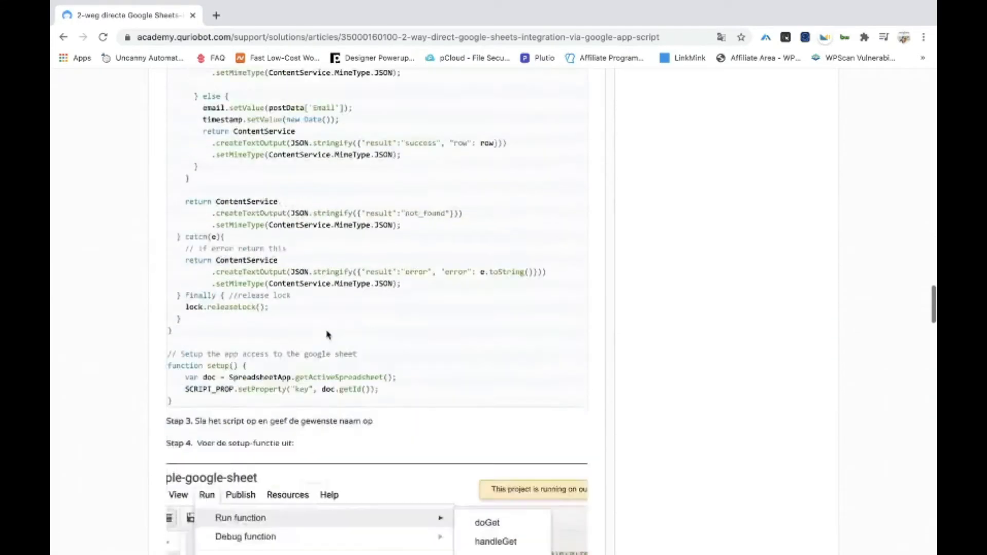
scroll(327, 335, down, 10)
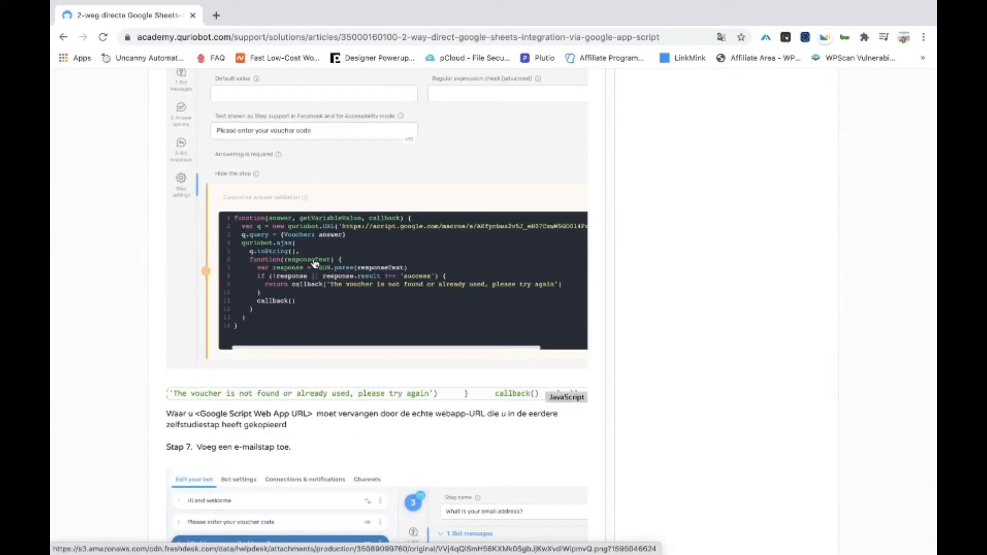
drag(536, 398, 214, 391)
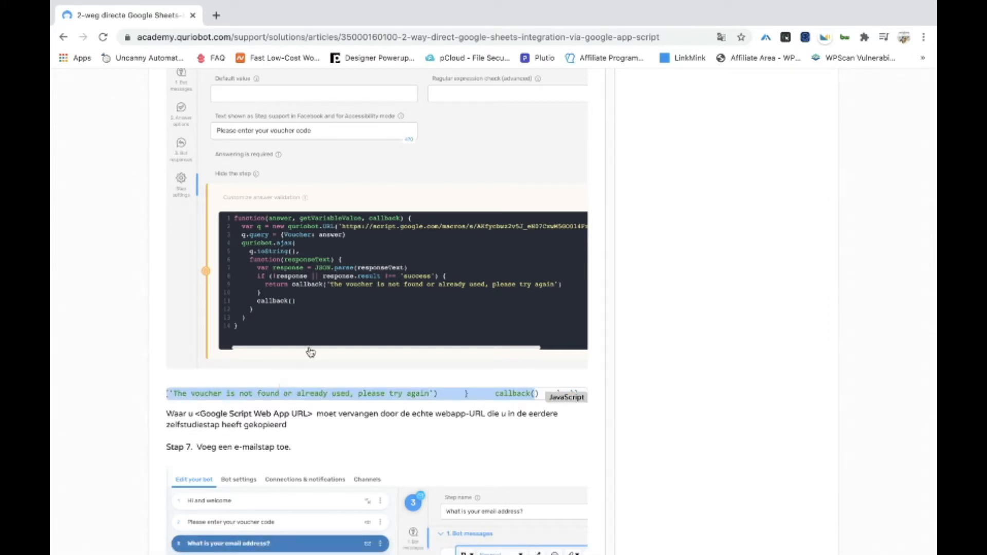
click(318, 380)
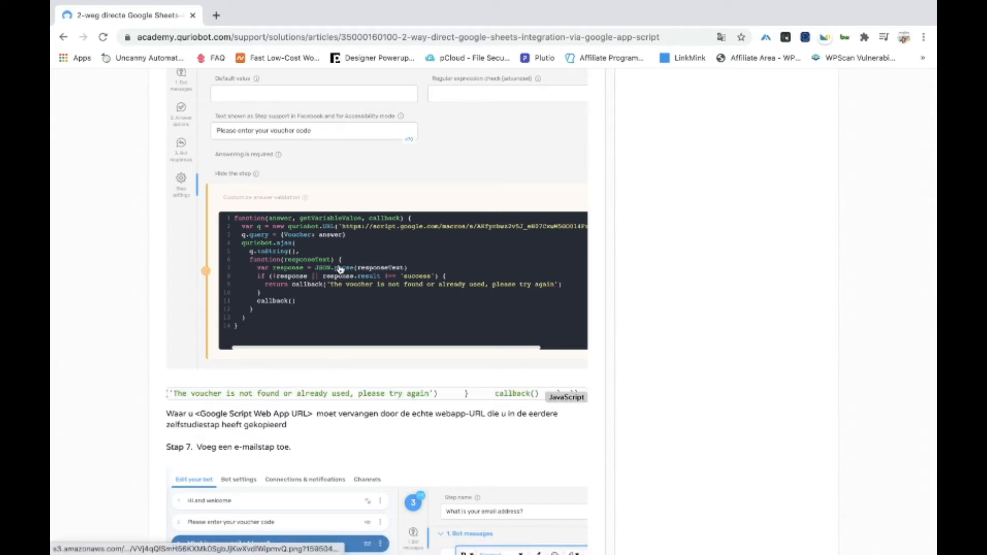
scroll(340, 269, up, 1)
scroll(340, 269, down, 4)
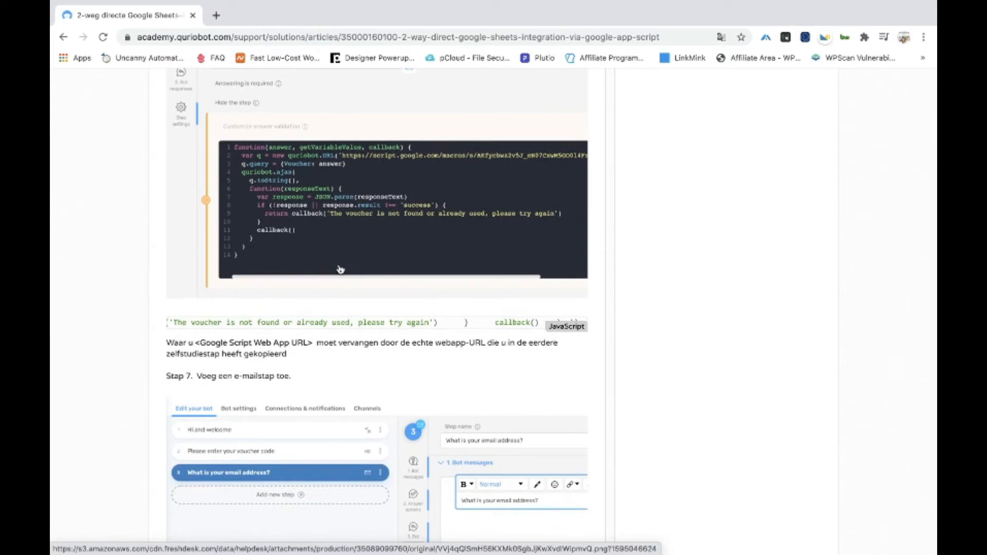
scroll(358, 239, up, 20)
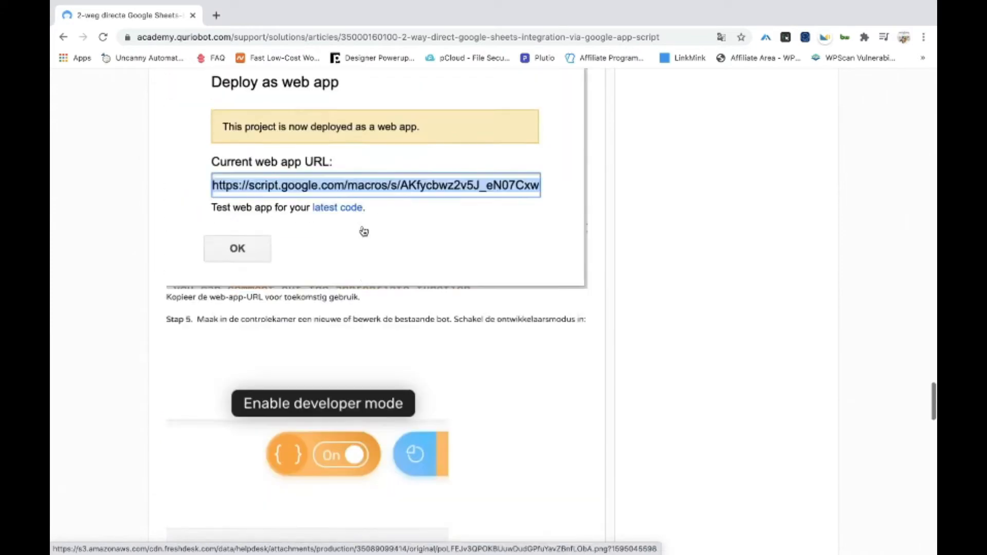
scroll(363, 231, down, 20)
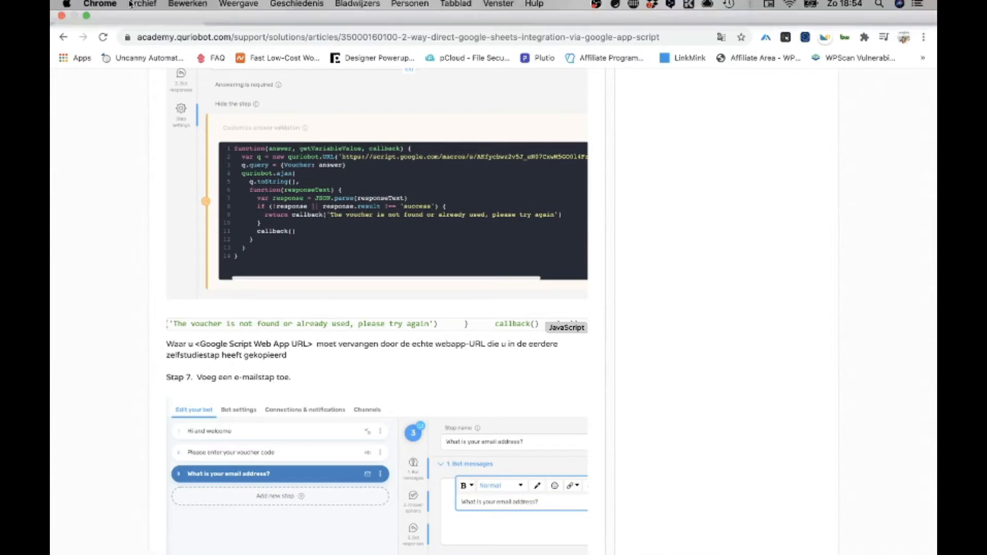
click(86, 20)
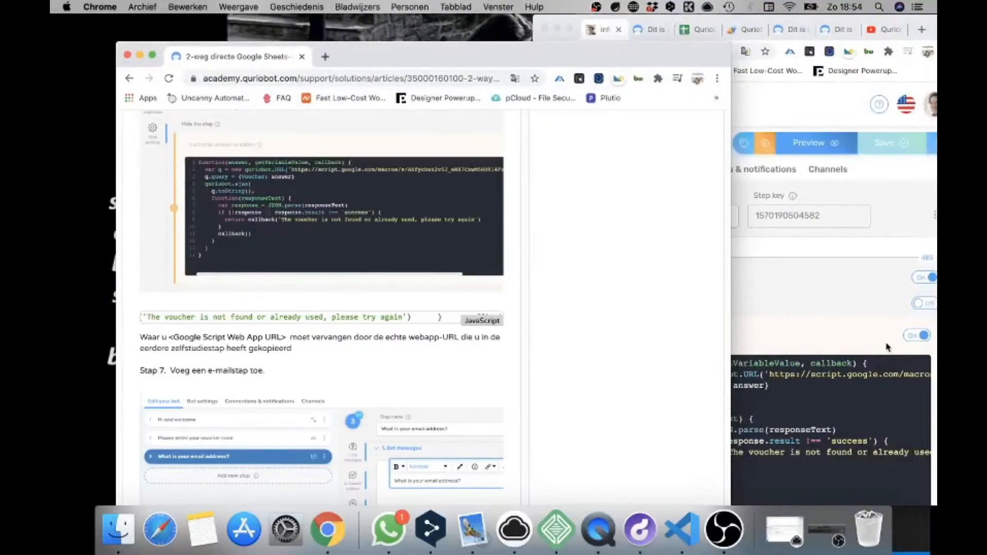
click(849, 314)
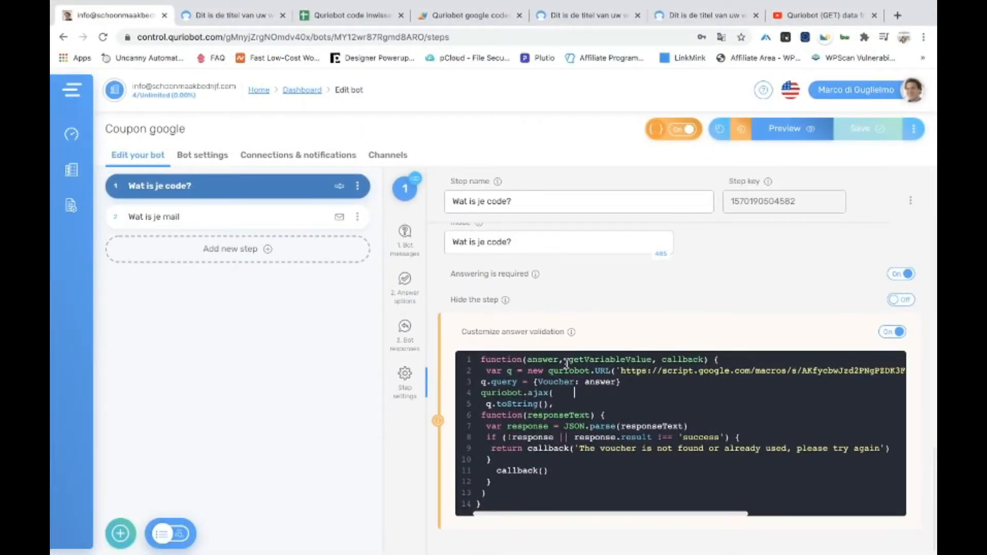
click(480, 504)
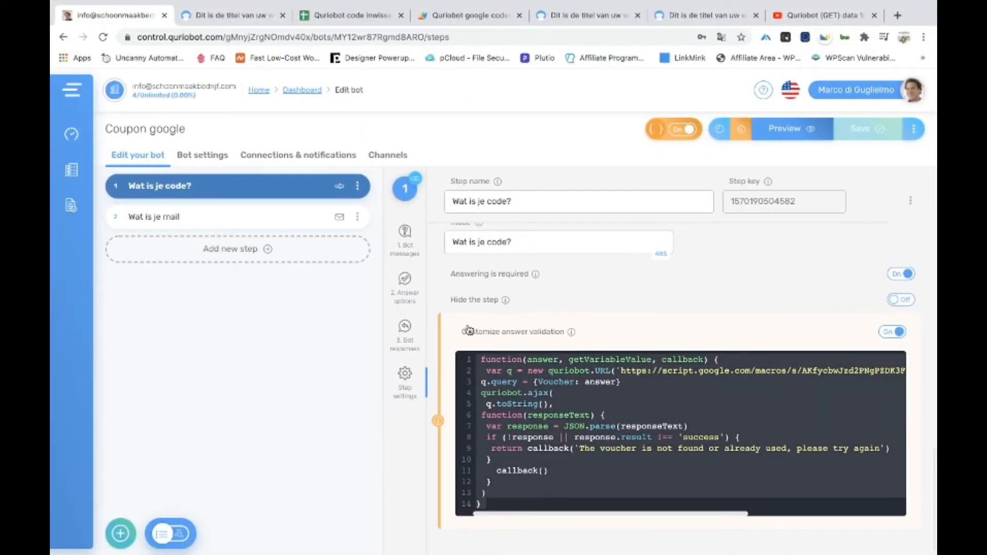
mouse_move(136, 4)
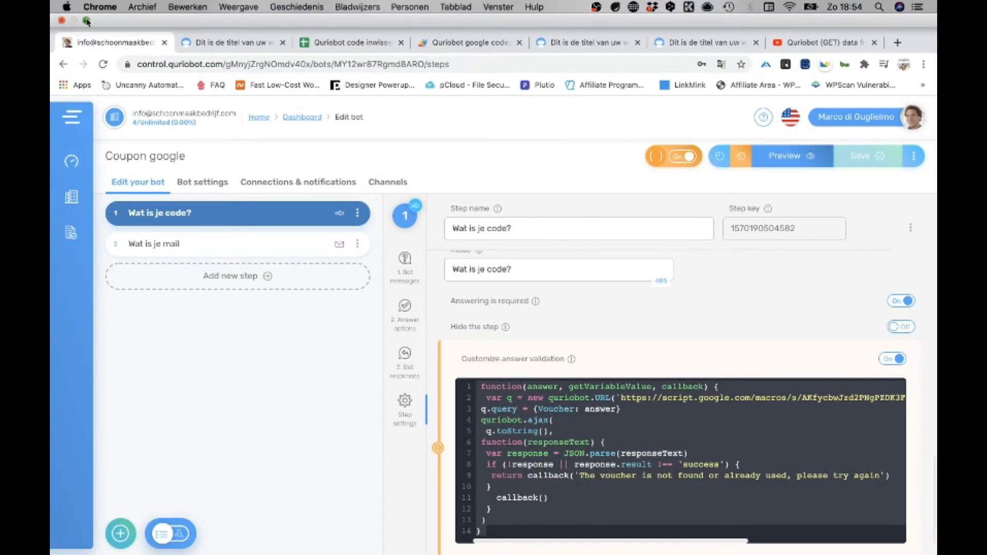
click(86, 21)
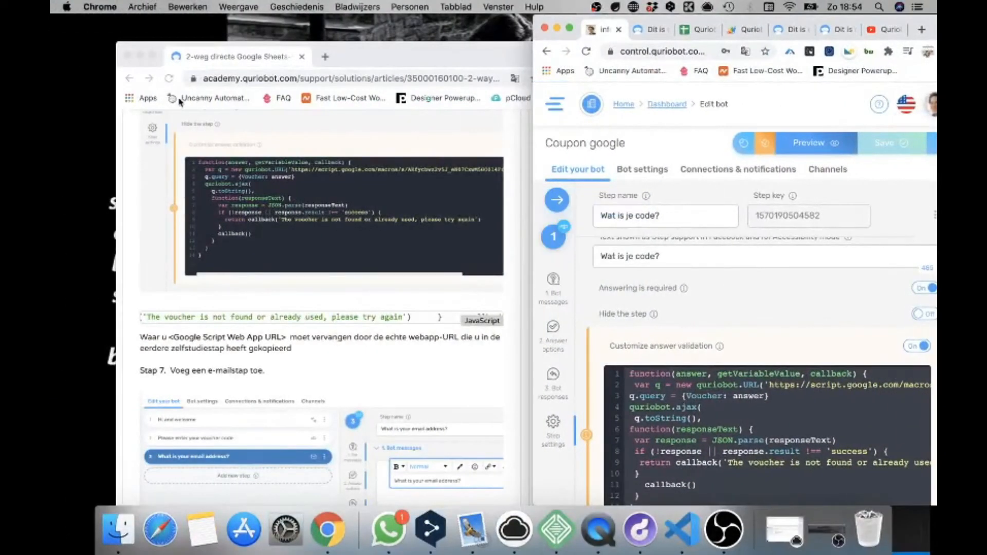
click(153, 54)
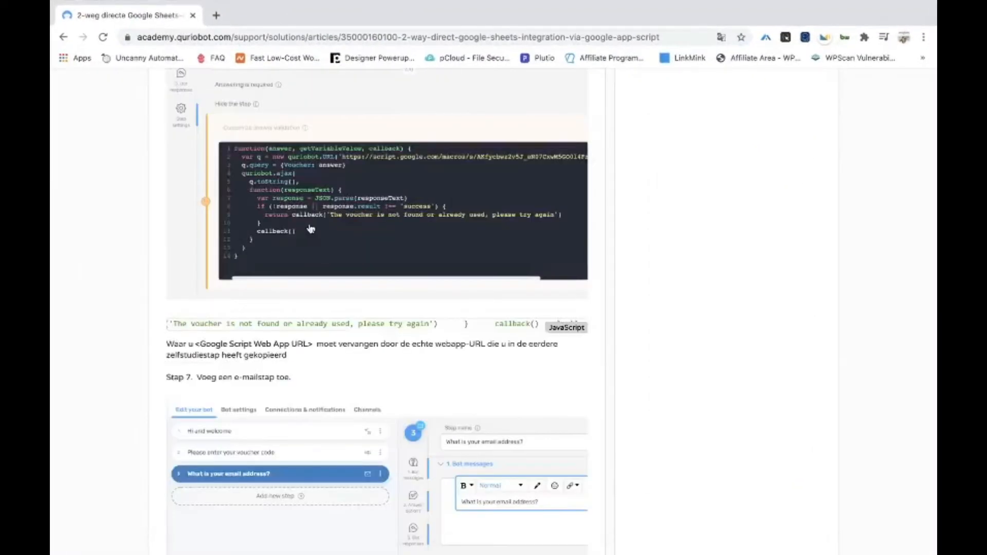
Read through the article's Apps Script code and Step 4, then exit full screen
scroll(311, 230, up, 20)
scroll(311, 229, down, 20)
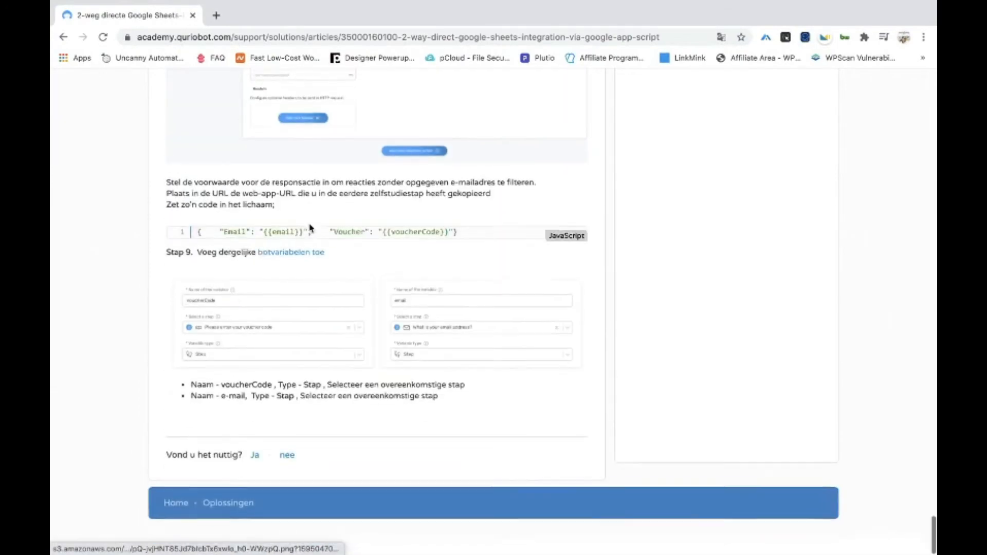
scroll(311, 229, up, 20)
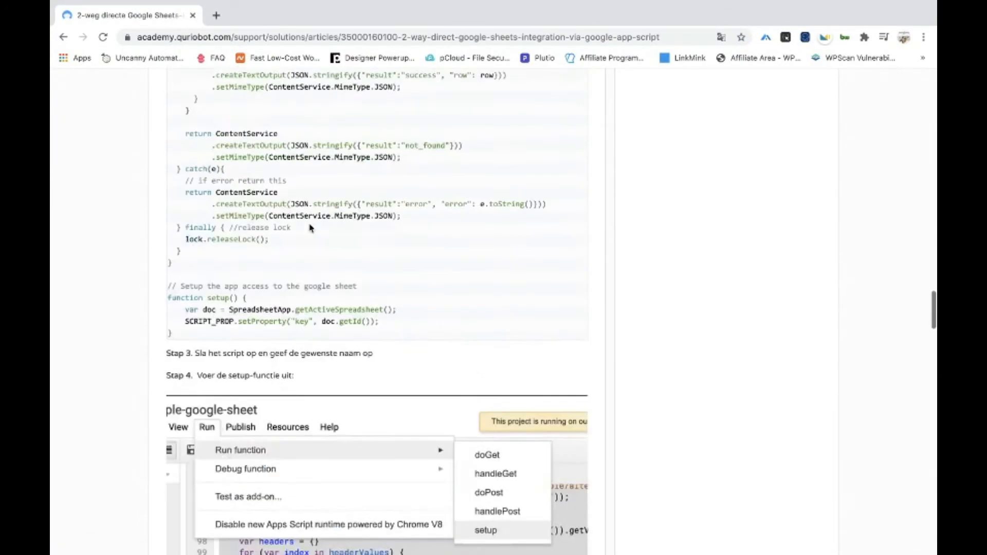
scroll(311, 229, up, 10)
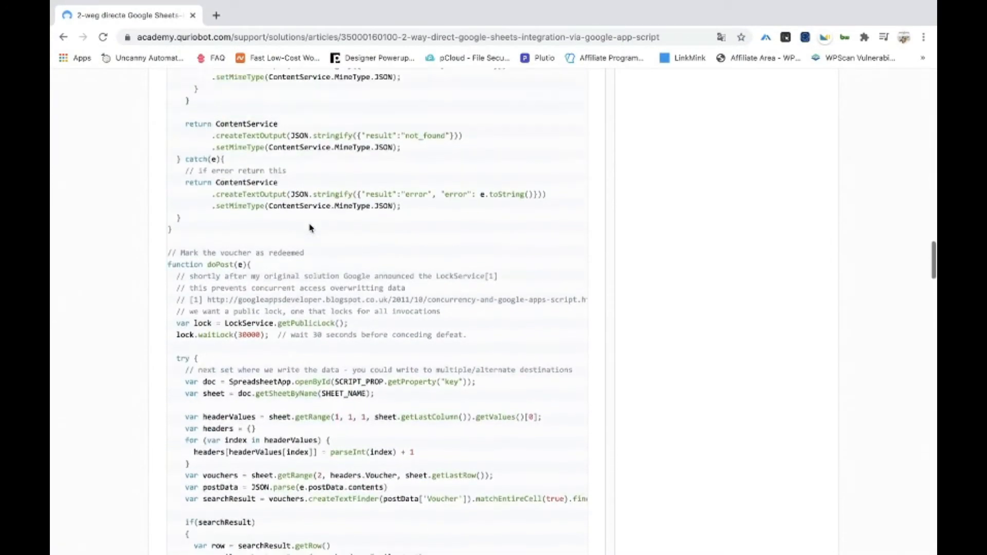
scroll(311, 230, up, 15)
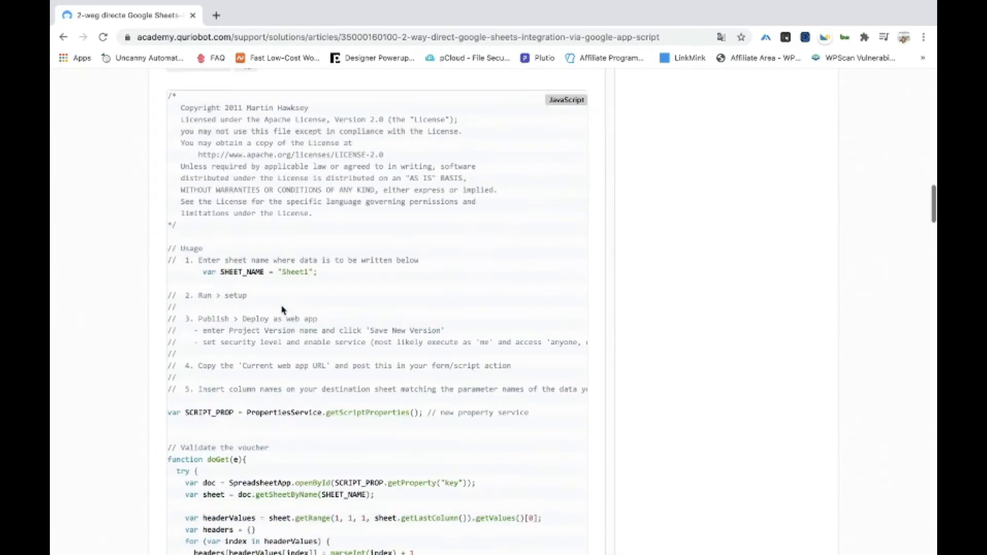
drag(188, 131, 306, 466)
scroll(309, 438, down, 7)
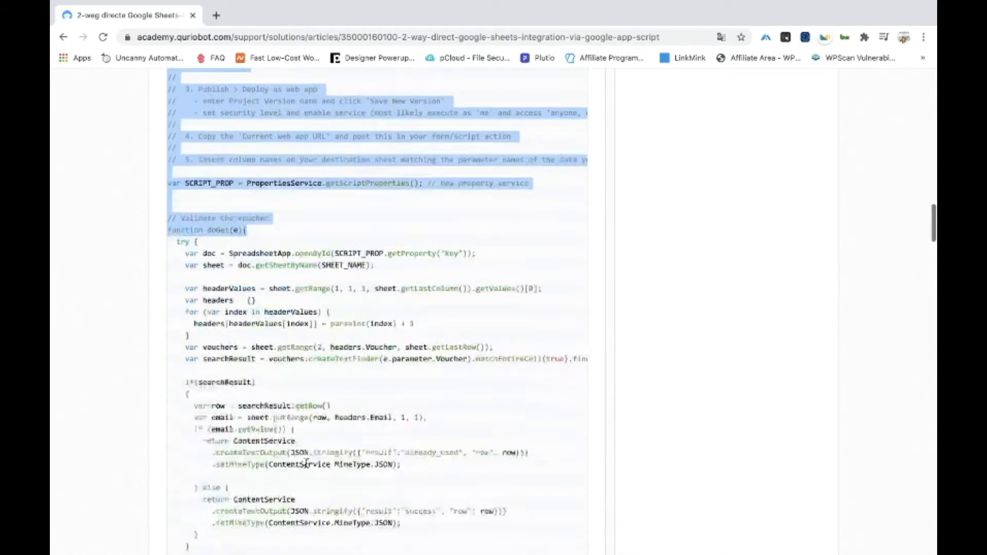
scroll(308, 410, down, 15)
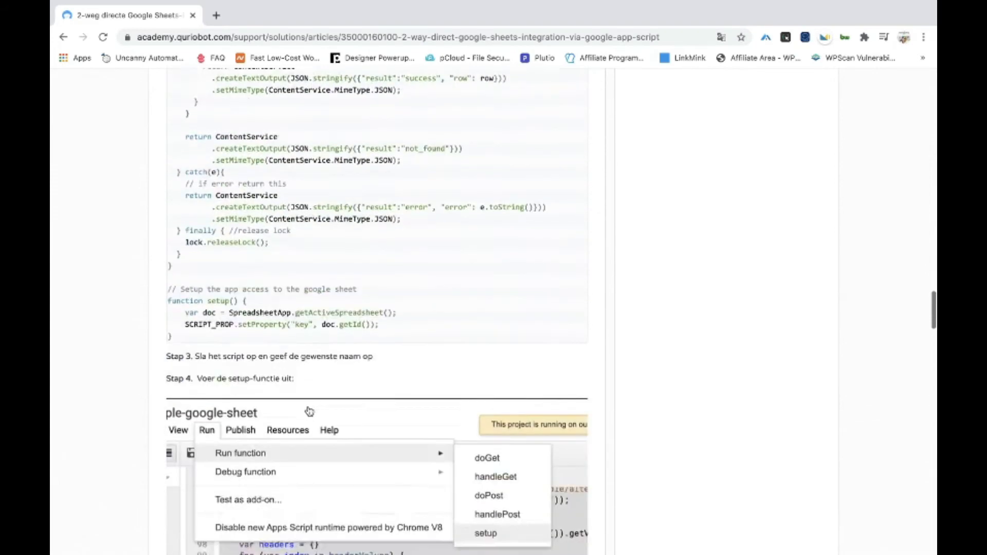
scroll(308, 412, up, 2)
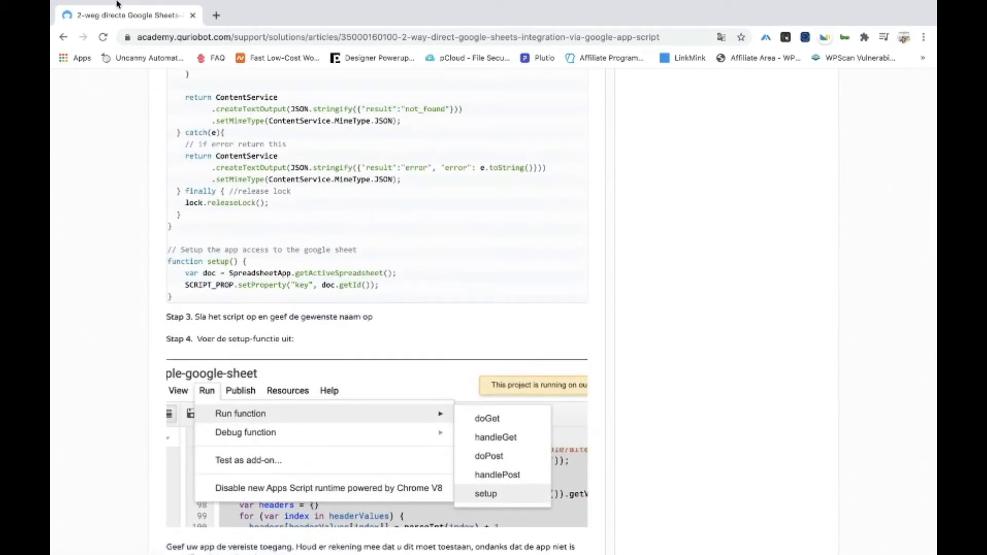
click(87, 21)
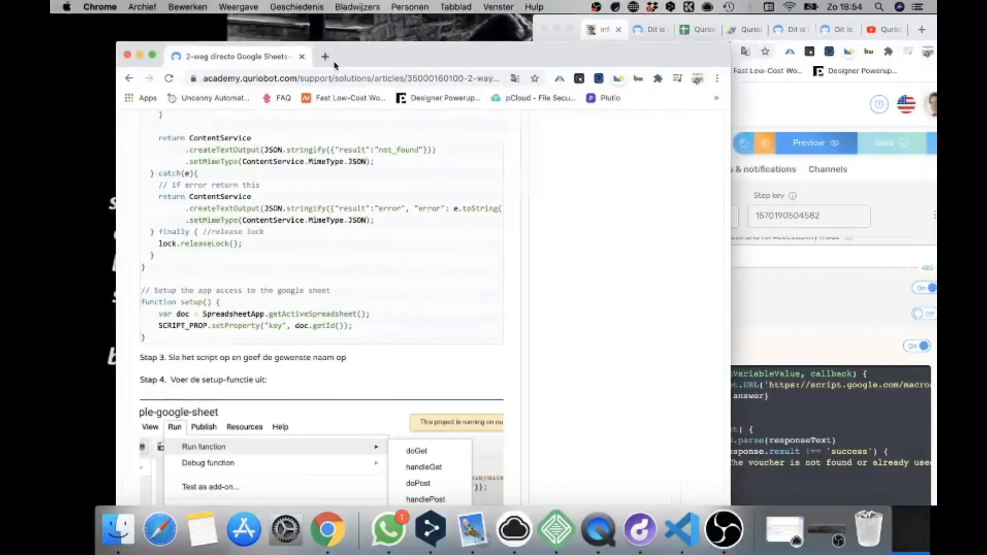
Switch to the 'Quriobot code inwisselen' sheet and review vouchers 123456 through 888 in column A
click(600, 21)
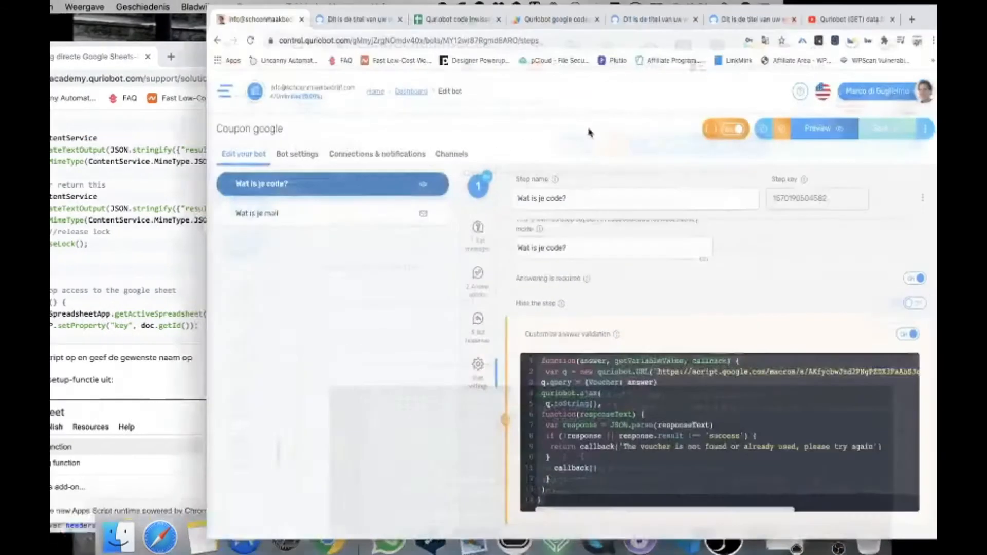
click(317, 17)
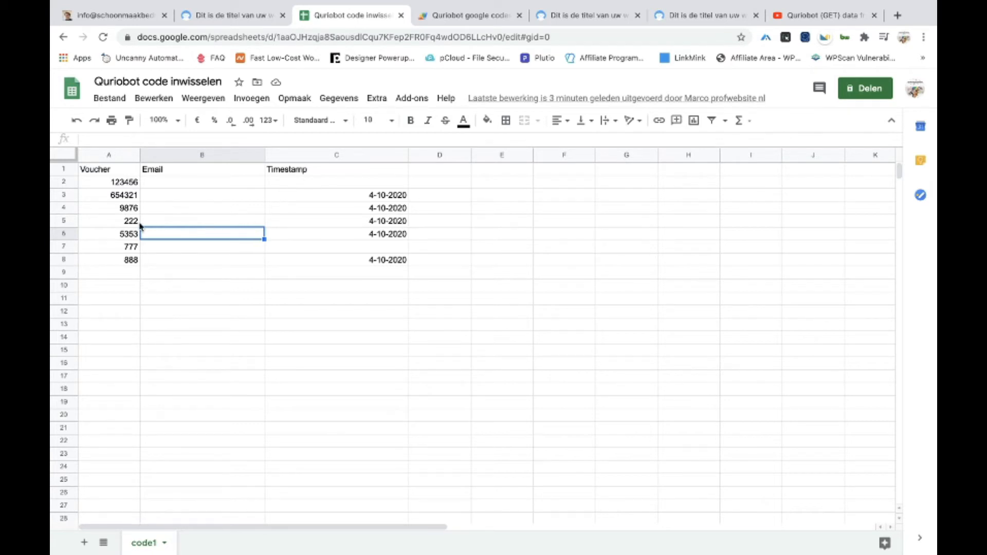
click(125, 184)
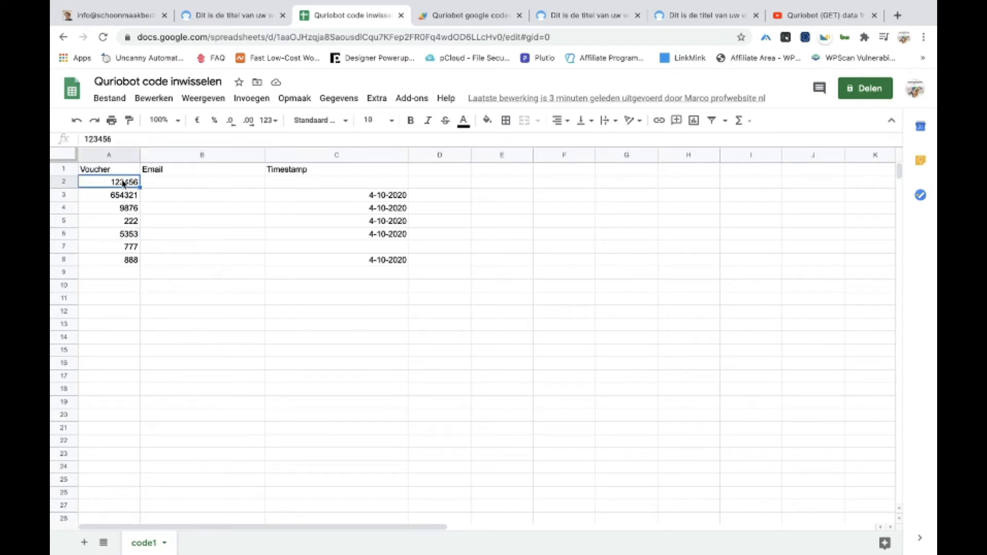
click(123, 195)
click(123, 222)
click(128, 260)
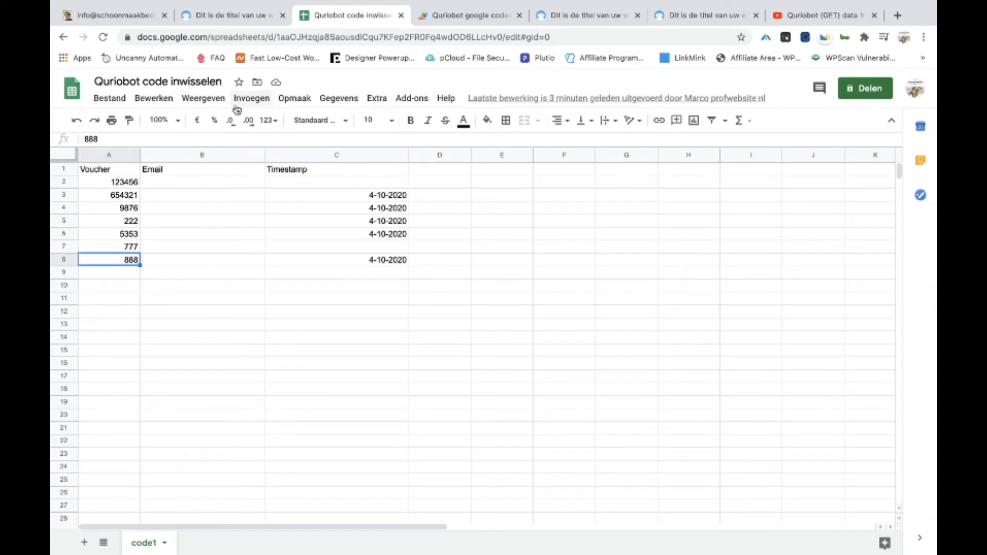
click(382, 106)
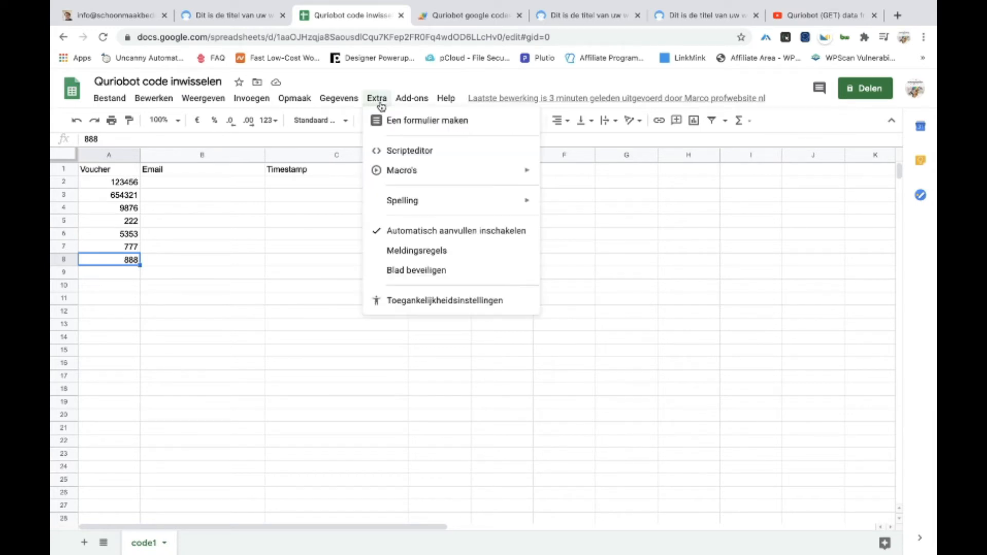
Open the bound script editor and locate SHEET_NAME = 'code1' on line 16
click(401, 154)
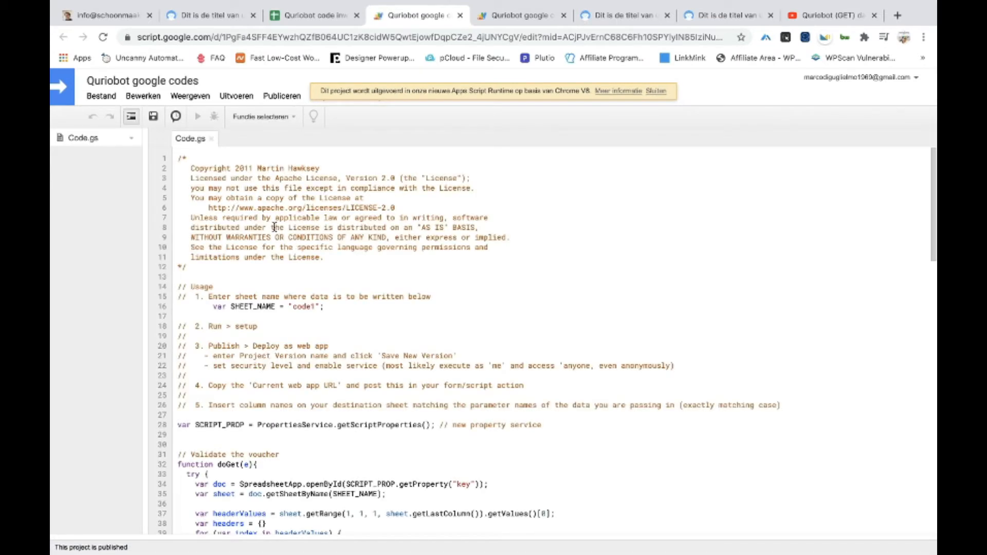
scroll(317, 308, down, 15)
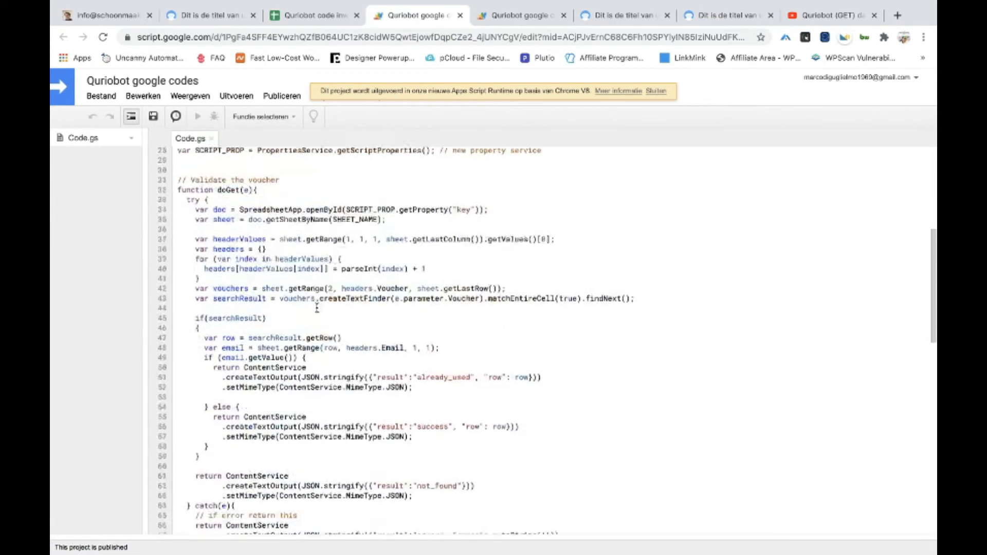
scroll(317, 308, up, 15)
scroll(317, 307, up, 2)
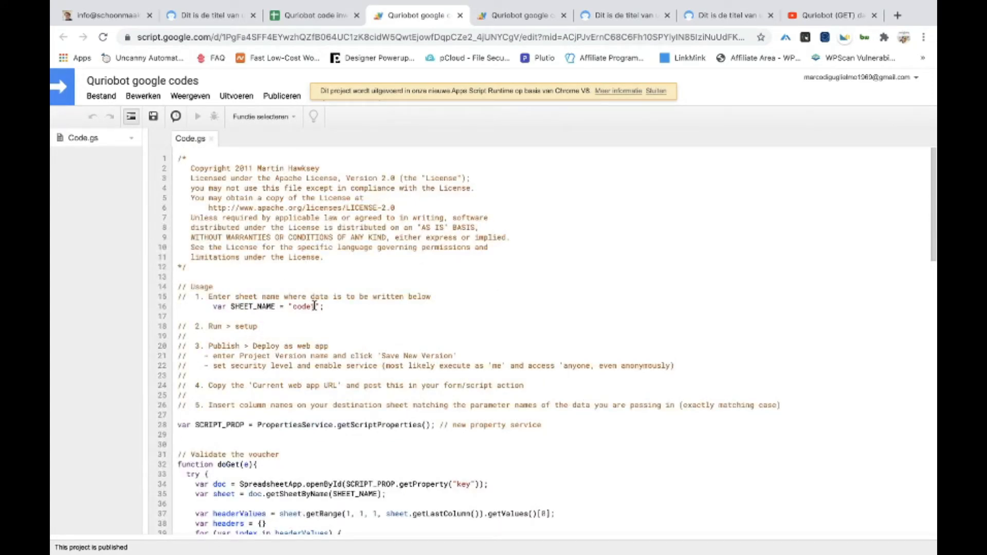
mouse_move(212, 306)
mouse_down()
mouse_move(363, 298)
mouse_move(221, 303)
mouse_up()
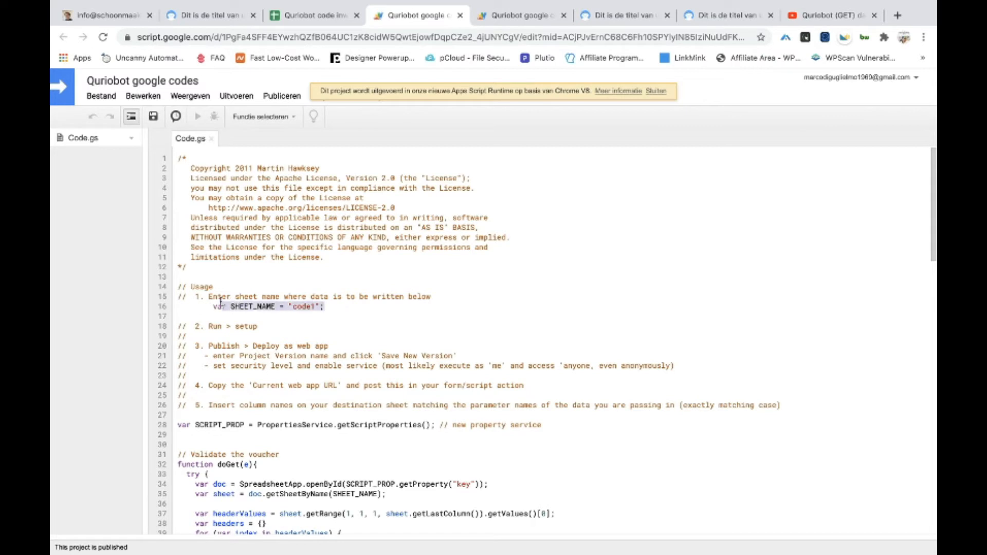
click(302, 322)
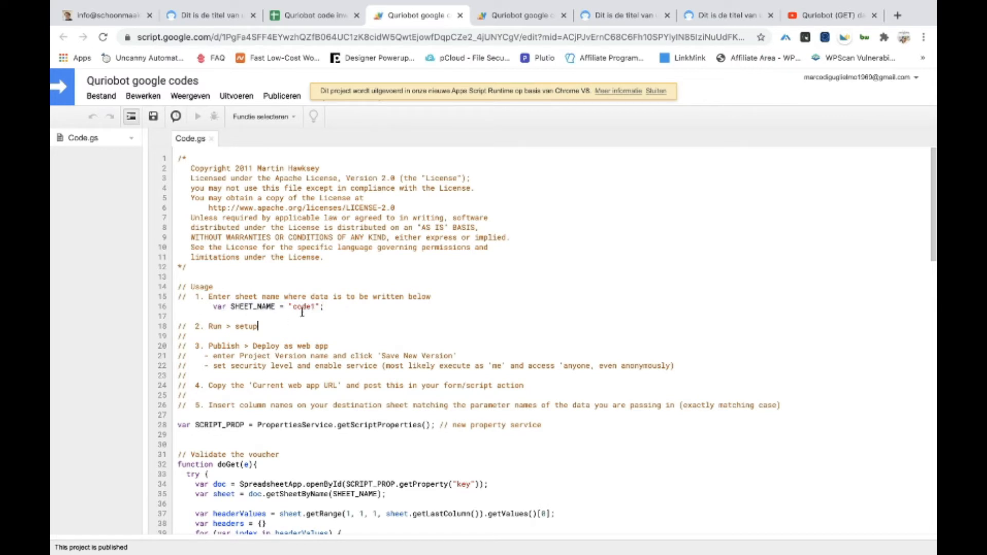
Verify the spreadsheet's sheet is named code1, then return to the Quriobot google codes script
click(310, 19)
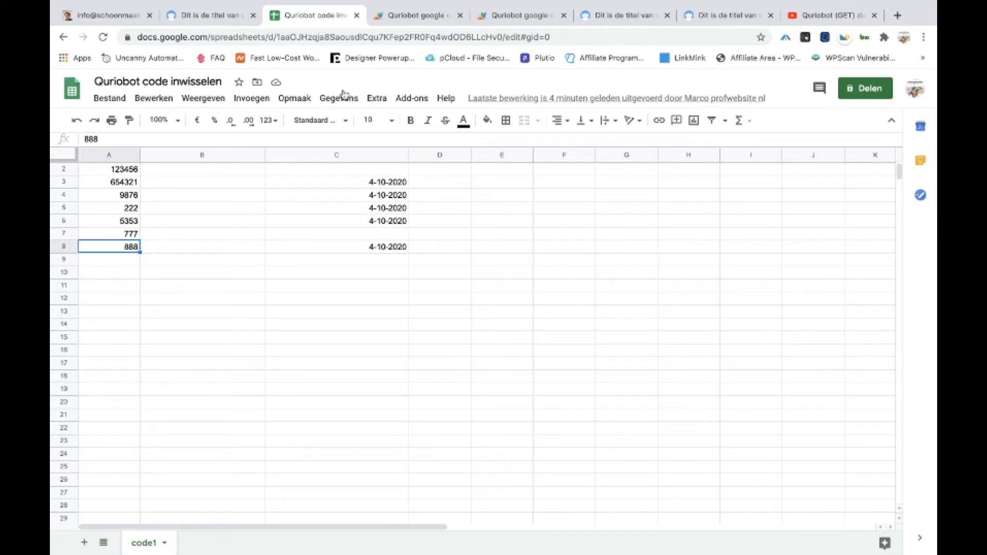
click(418, 15)
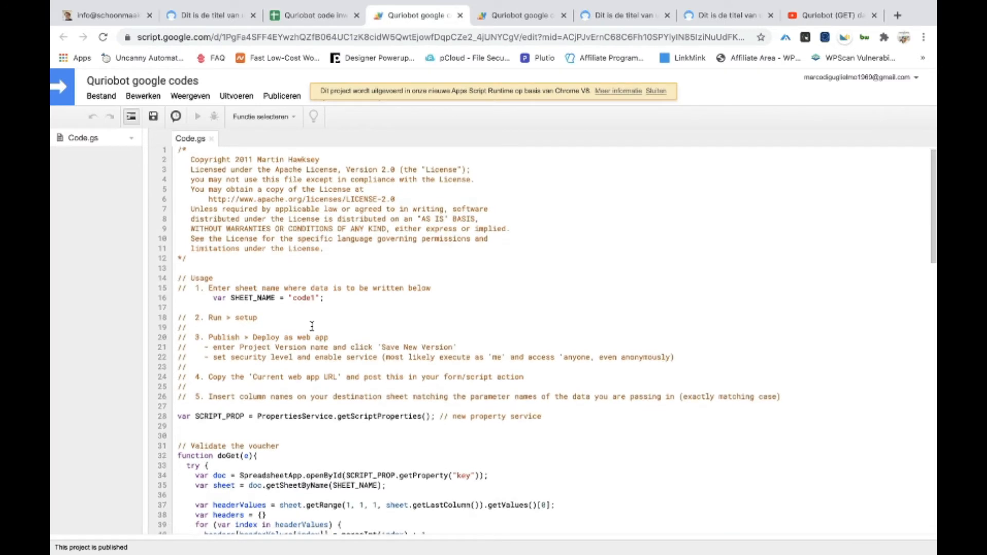
scroll(312, 326, down, 1)
scroll(312, 326, up, 1)
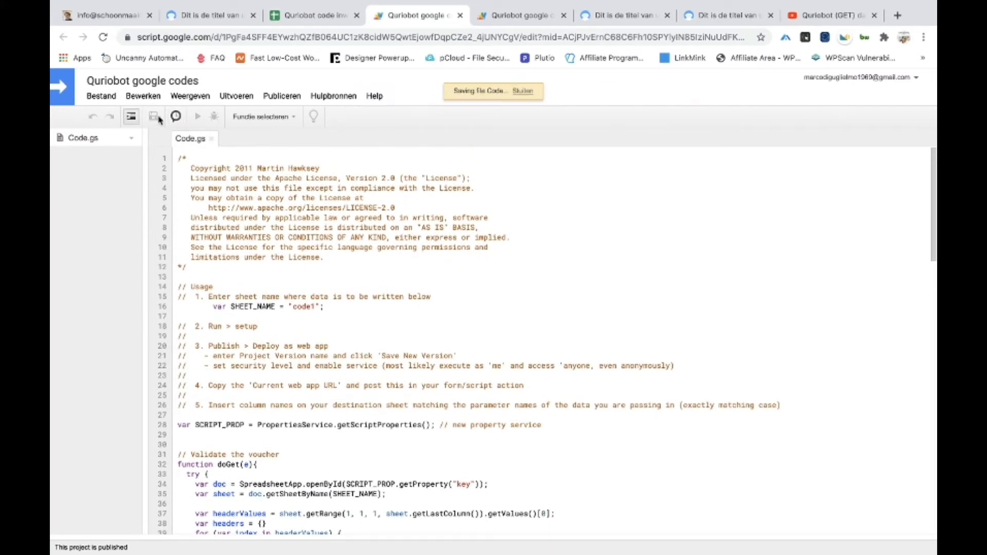
Deploy the script as web app version 3, accessible to anyone, even anonymous, then exit full screen
click(270, 98)
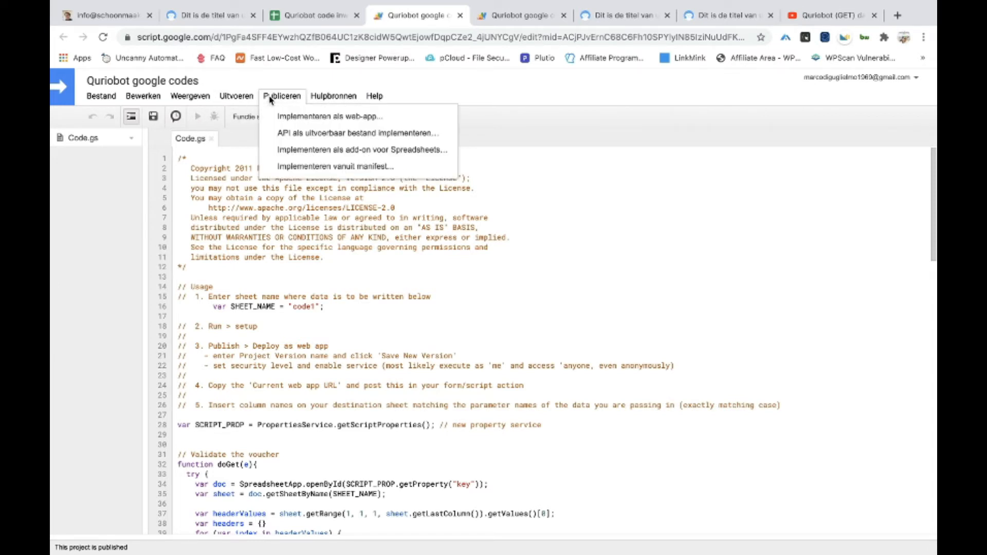
click(308, 121)
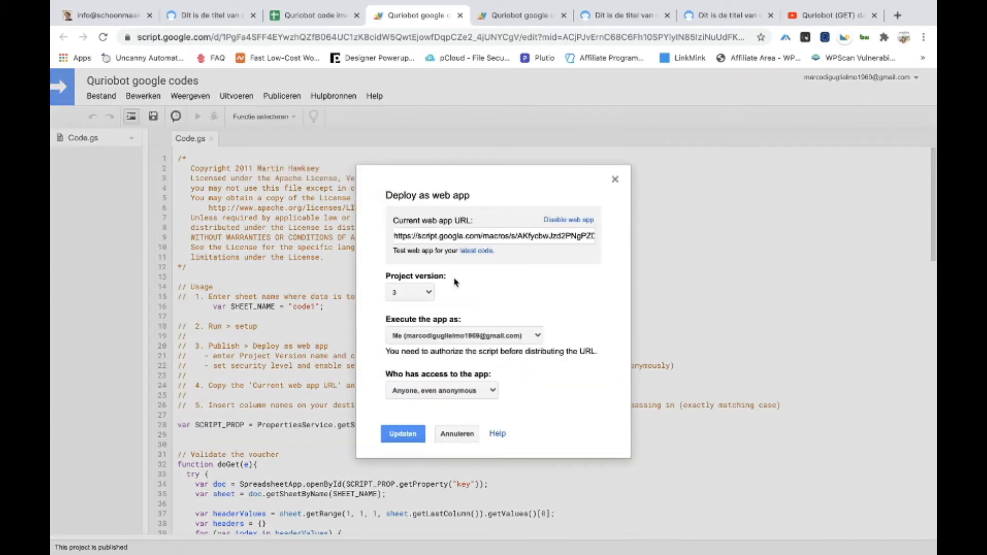
click(411, 234)
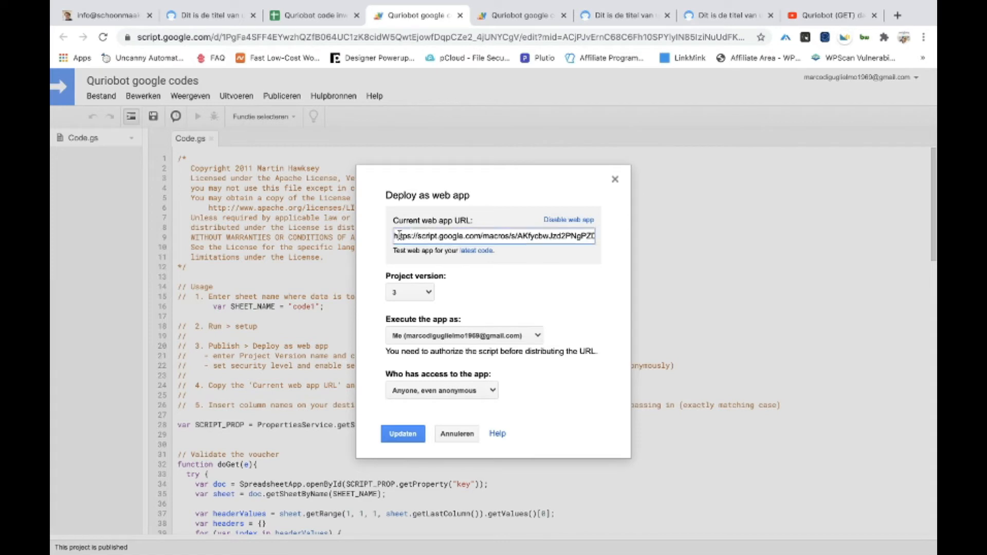
drag(400, 235, 587, 236)
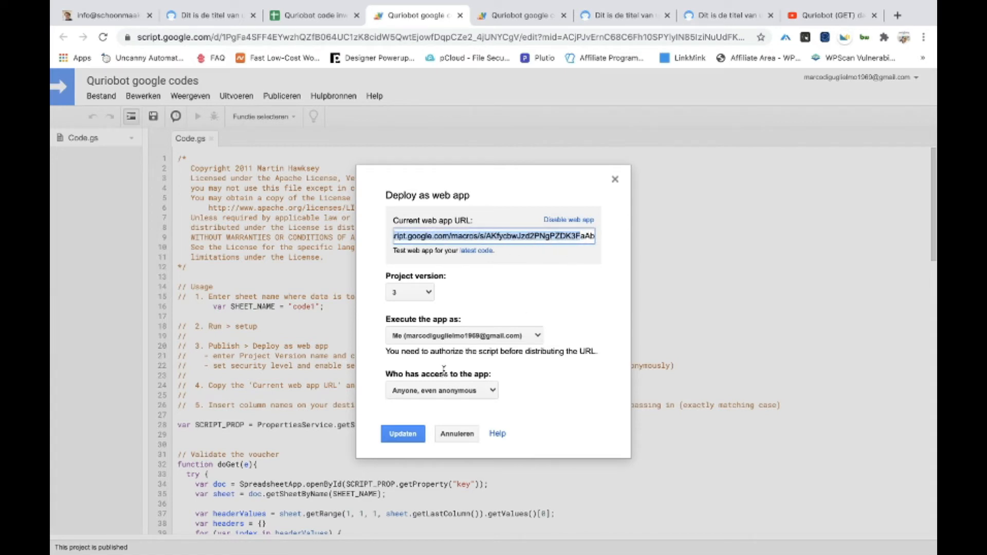
click(441, 392)
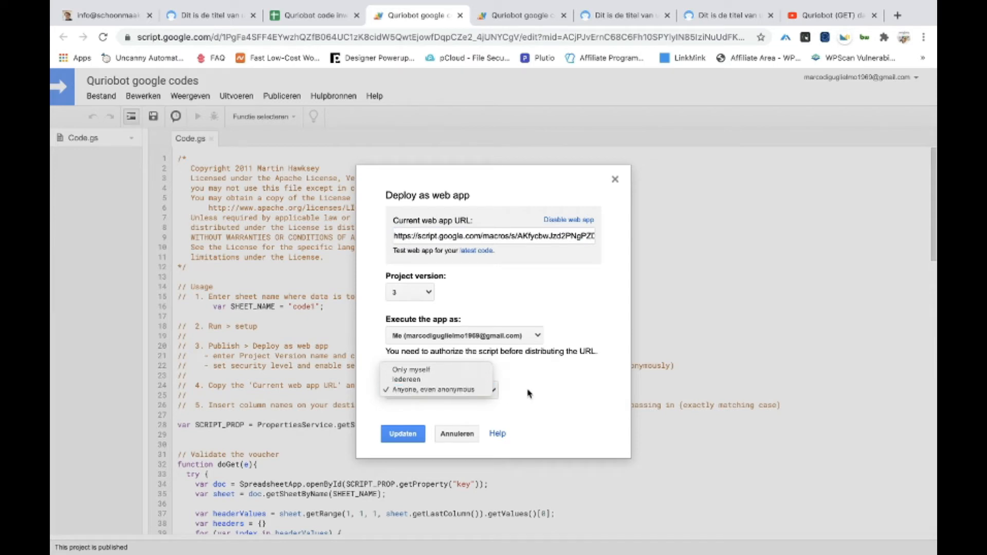
click(440, 392)
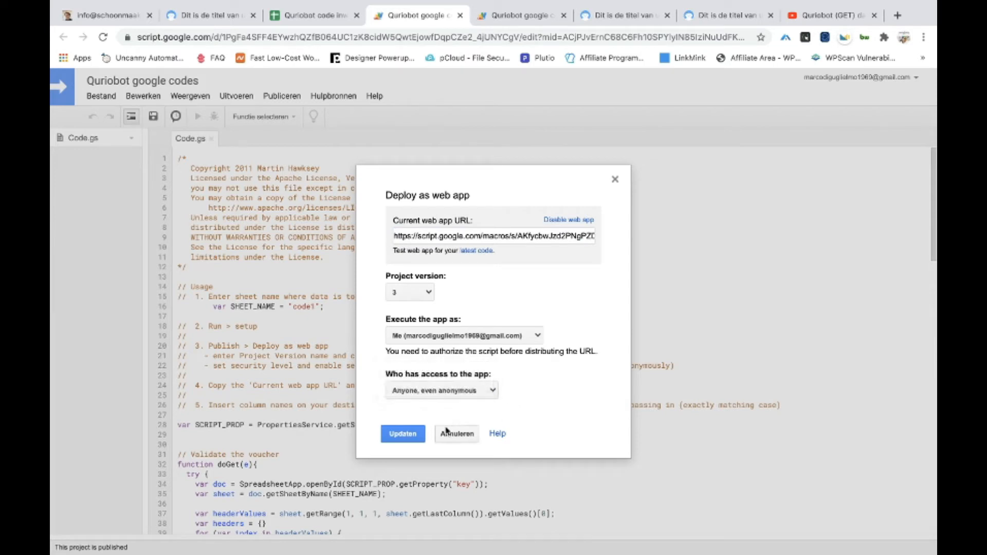
click(403, 435)
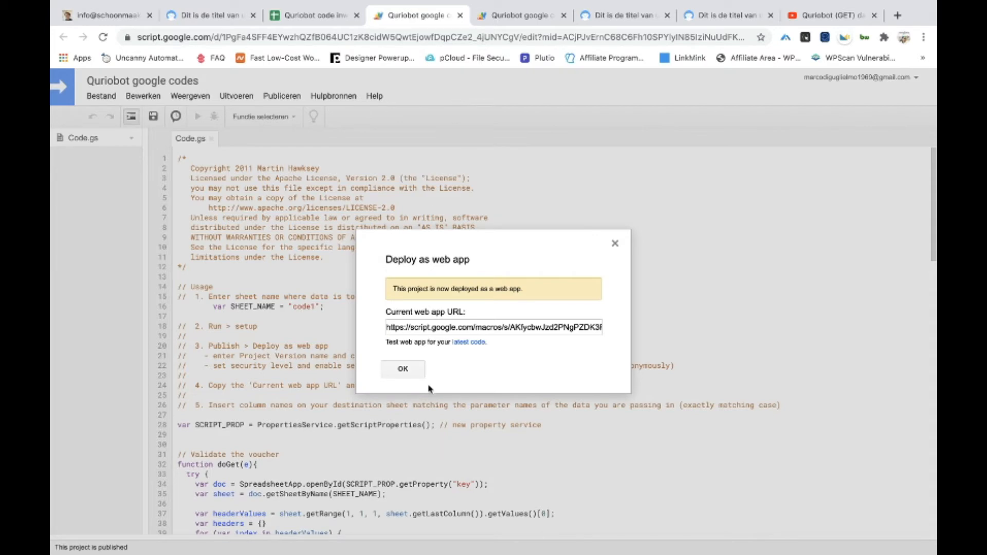
click(414, 369)
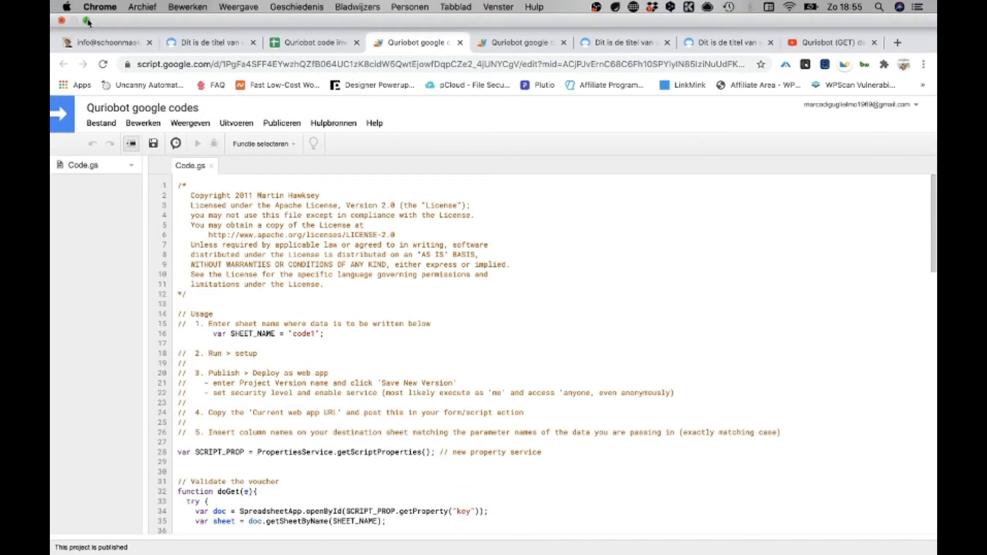
click(87, 21)
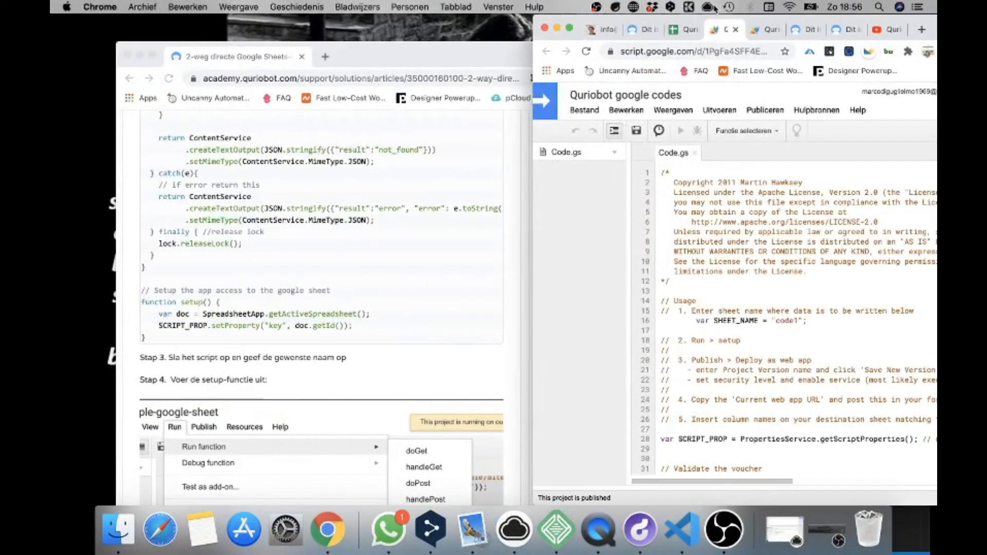
Open the unverified-app warning screenshot in CloudApp, add test text annotations, and close it without saving
click(708, 7)
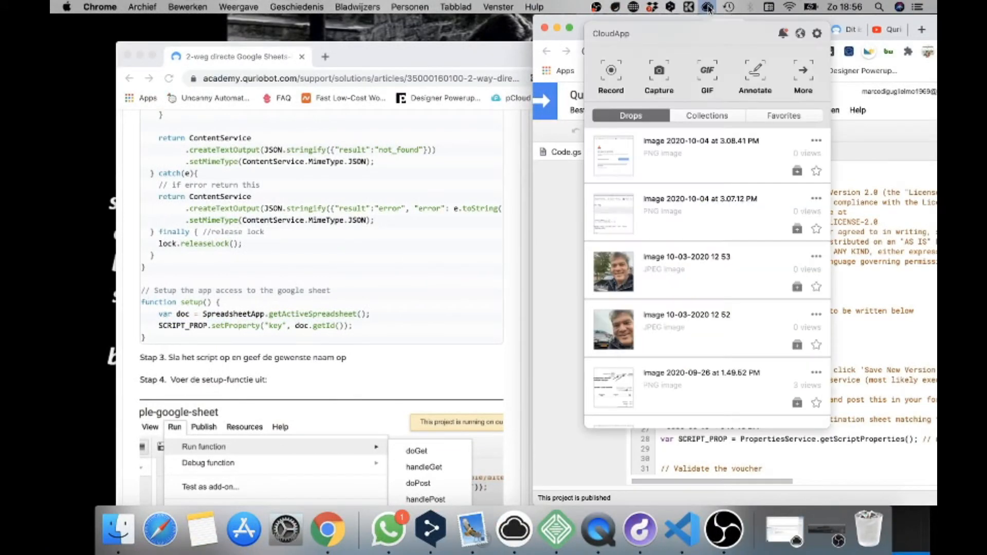
click(610, 163)
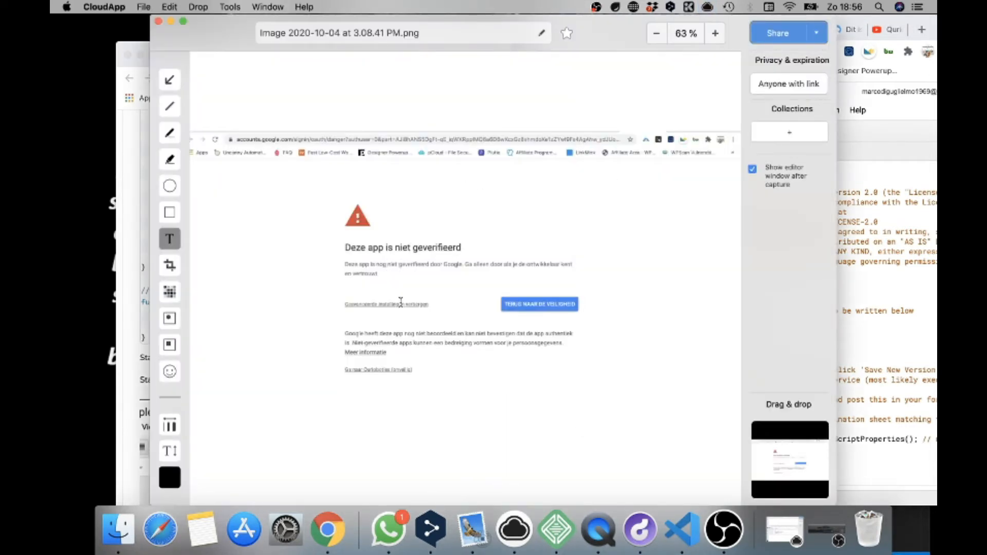
click(412, 365)
click(475, 383)
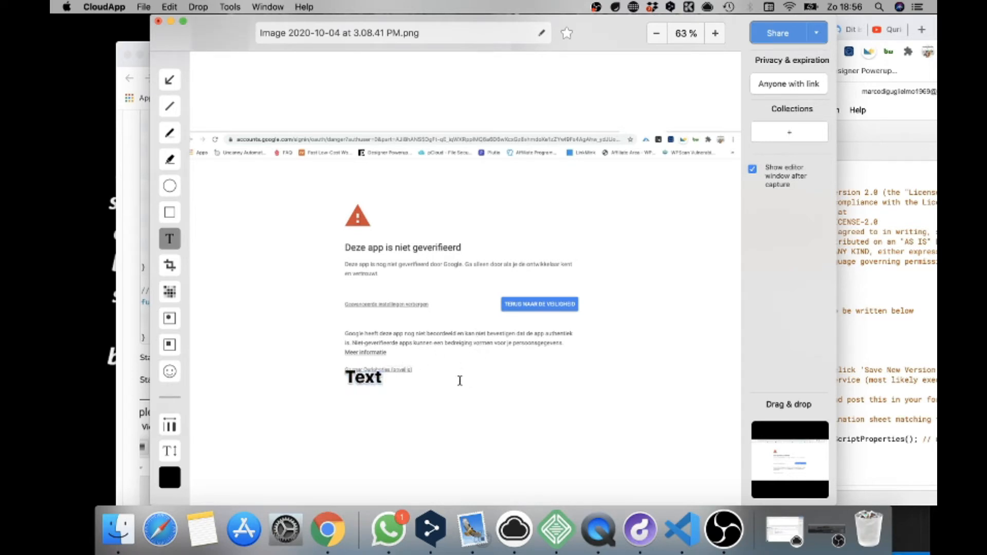
click(459, 380)
click(158, 21)
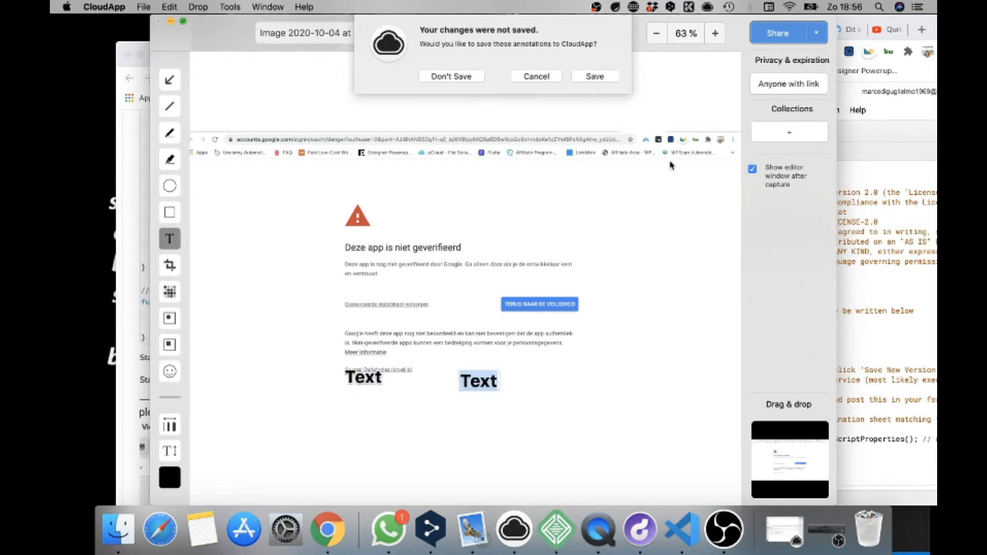
click(452, 76)
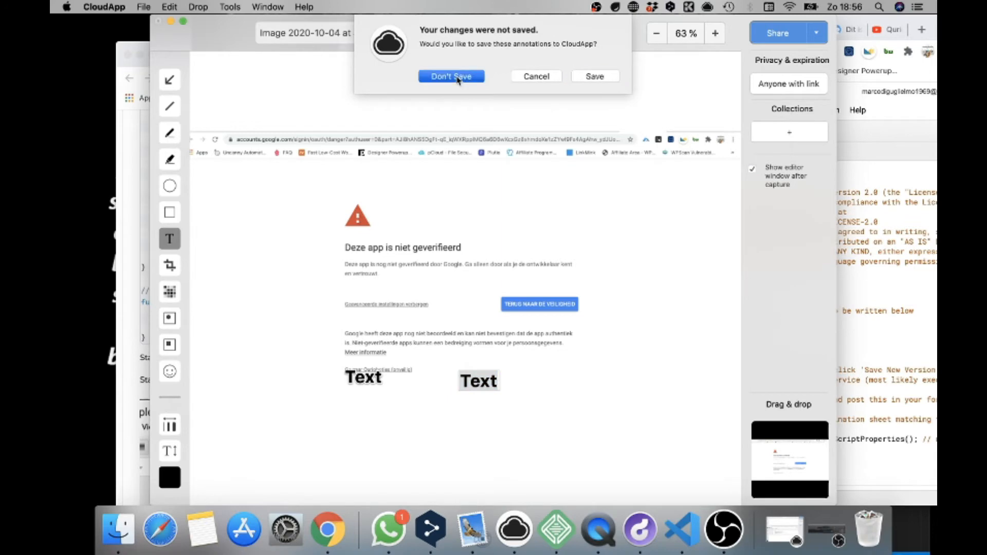
click(570, 28)
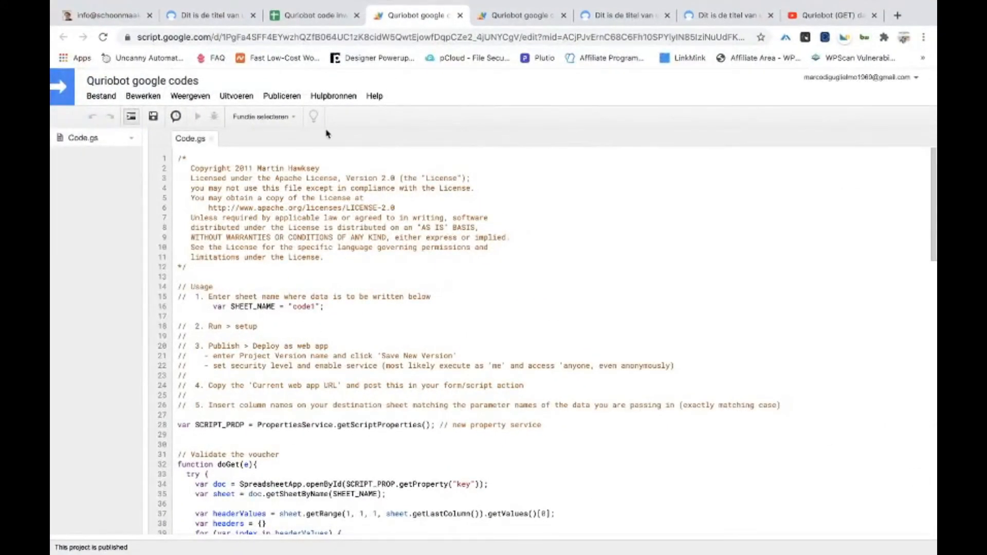
Review the code1 voucher sheet and preview page, then go back to the Coupon google editor
scroll(355, 285, down, 1)
scroll(354, 284, up, 1)
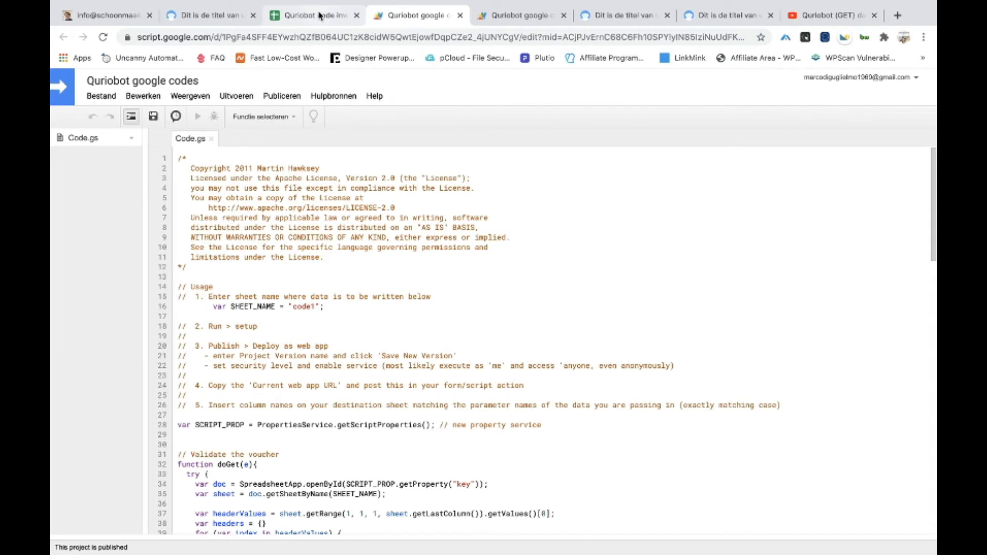
click(319, 15)
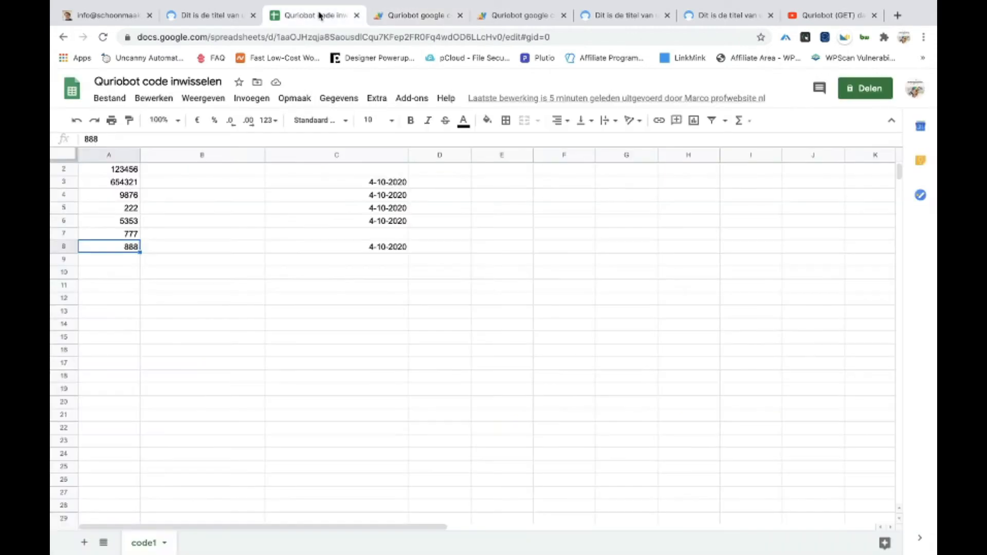
click(191, 18)
click(114, 16)
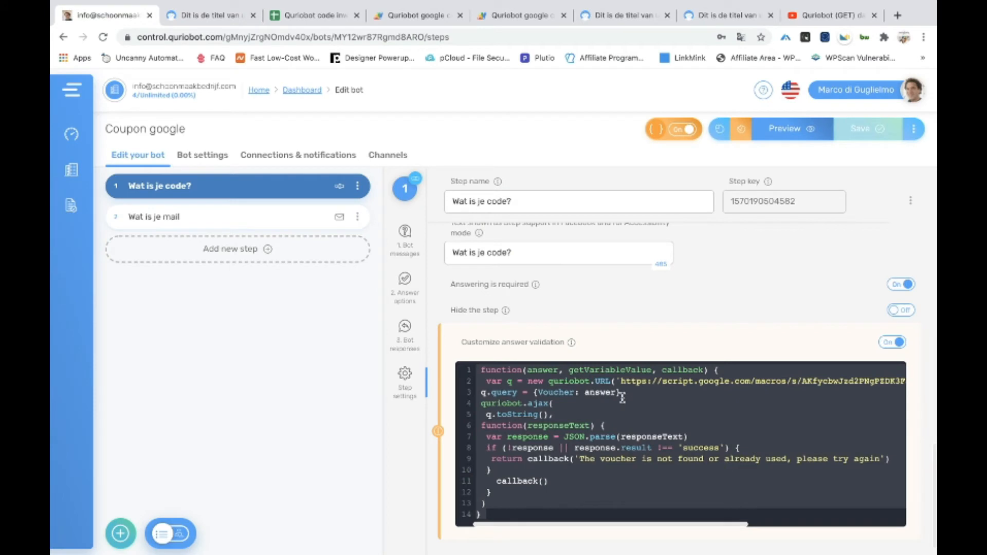
Inspect the validation script's macro URL, then bring up the Coupon google bot's Connections & notifications page
click(829, 381)
click(633, 394)
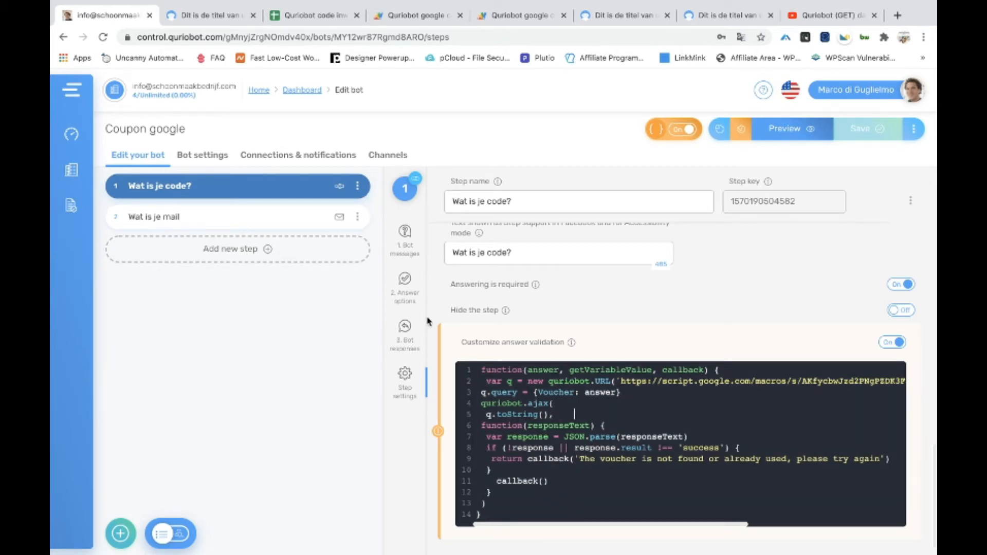
click(300, 160)
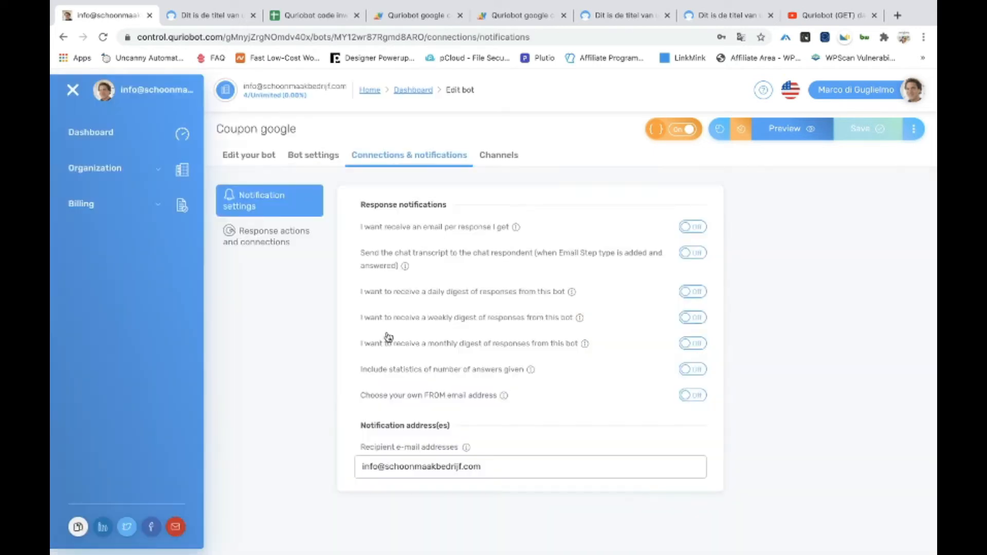
Show Response actions and connections and inspect the Google JSON webhook's script URL
click(305, 242)
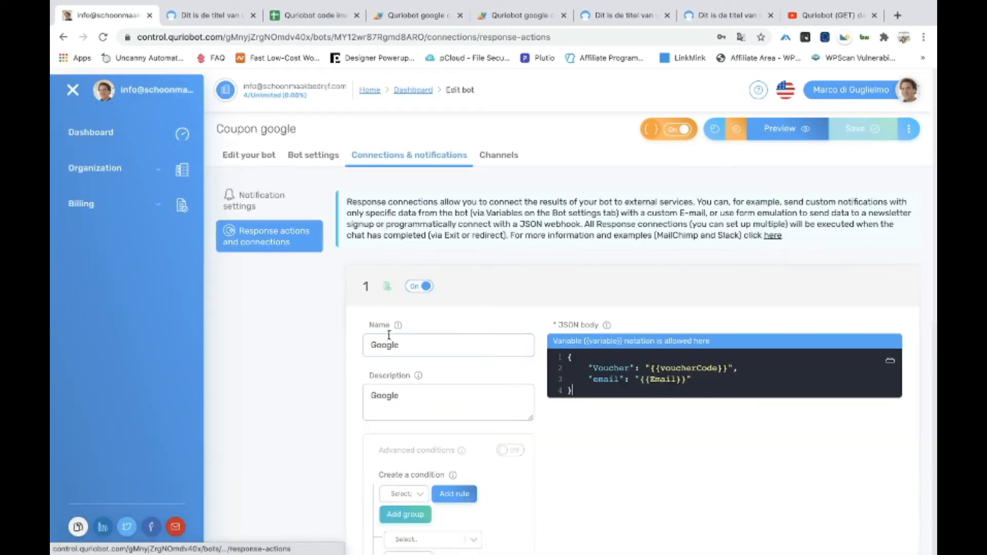
scroll(485, 386, down, 8)
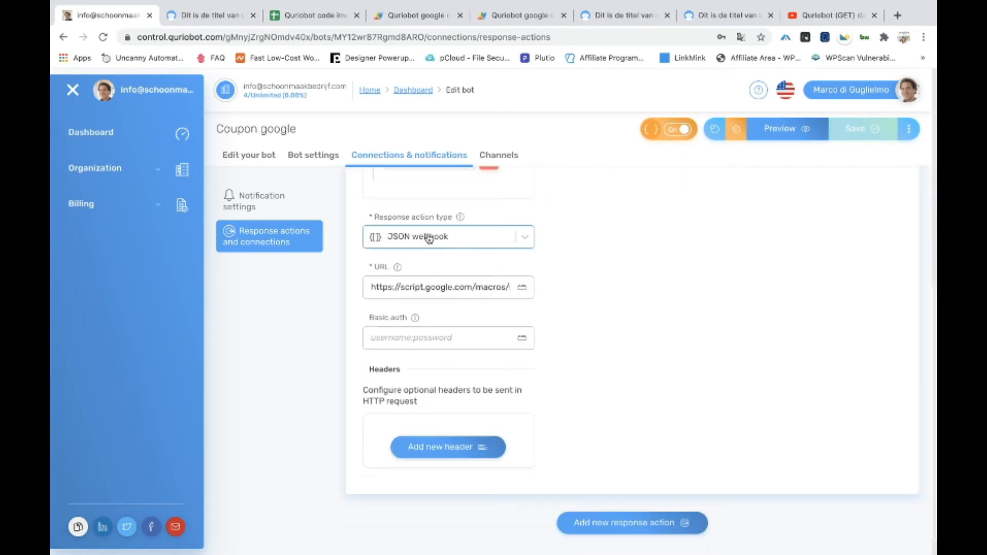
click(366, 286)
drag(498, 298, 363, 287)
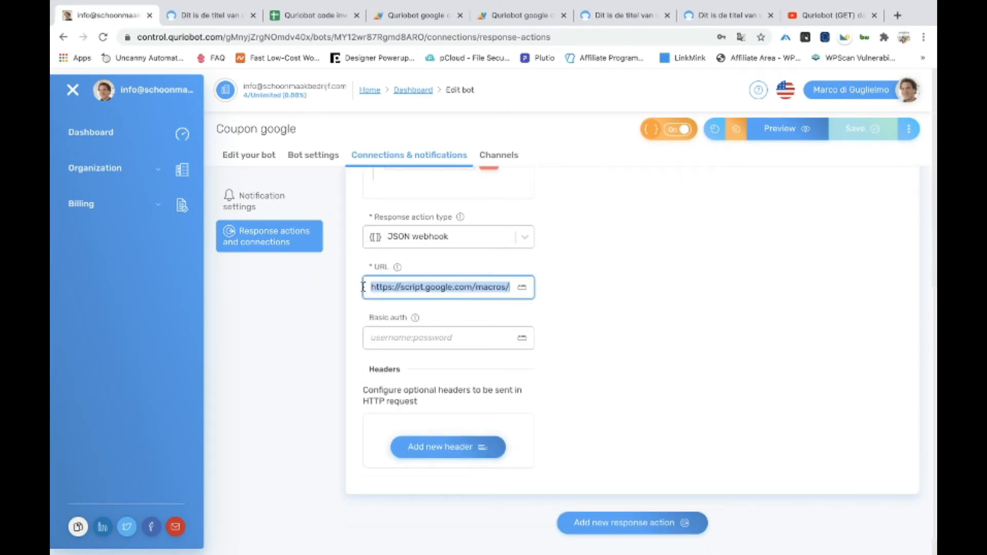
click(335, 306)
scroll(353, 295, up, 4)
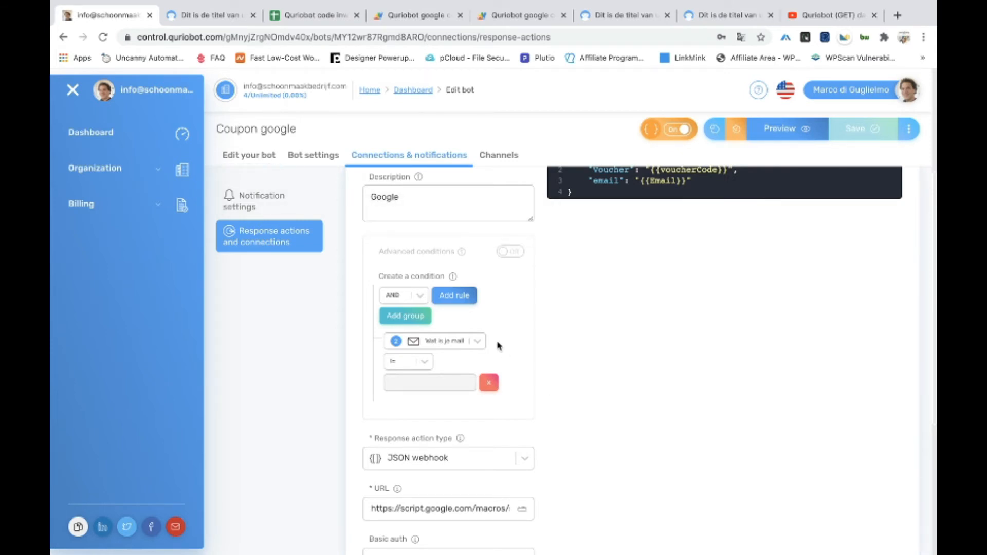
Inspect the JSON body sending Voucher and {{Email}}, zoom out, and return to the bot's steps
scroll(432, 375, up, 1)
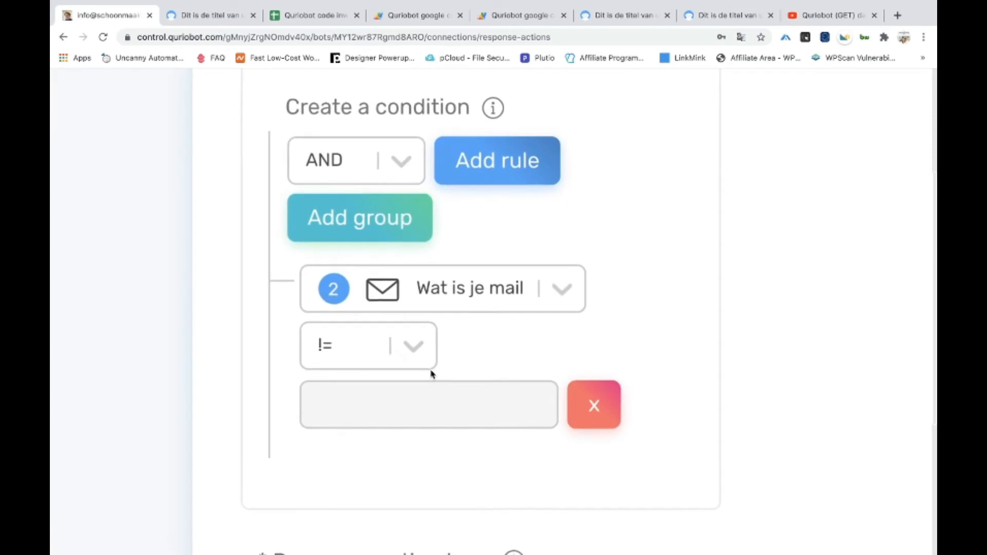
scroll(519, 351, down, 5)
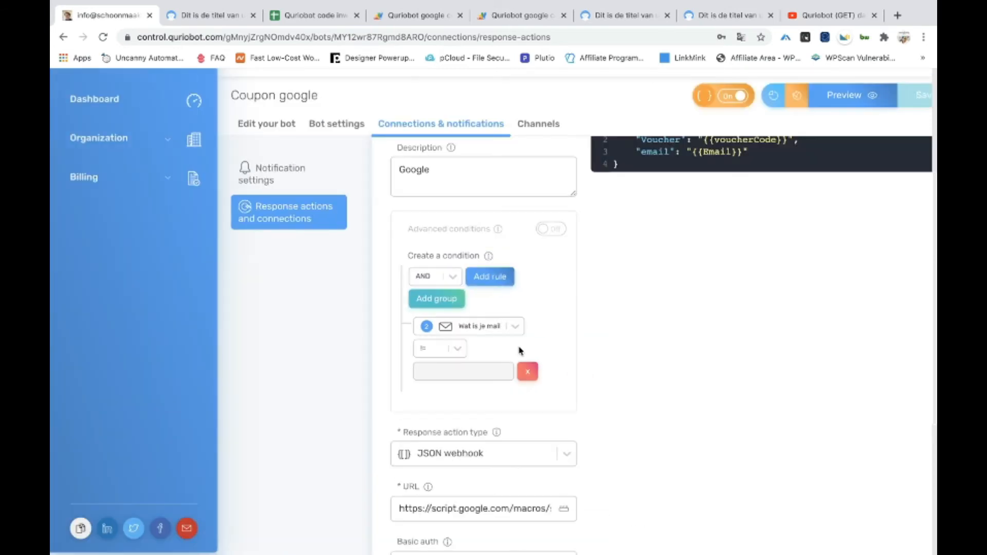
scroll(600, 226, up, 1)
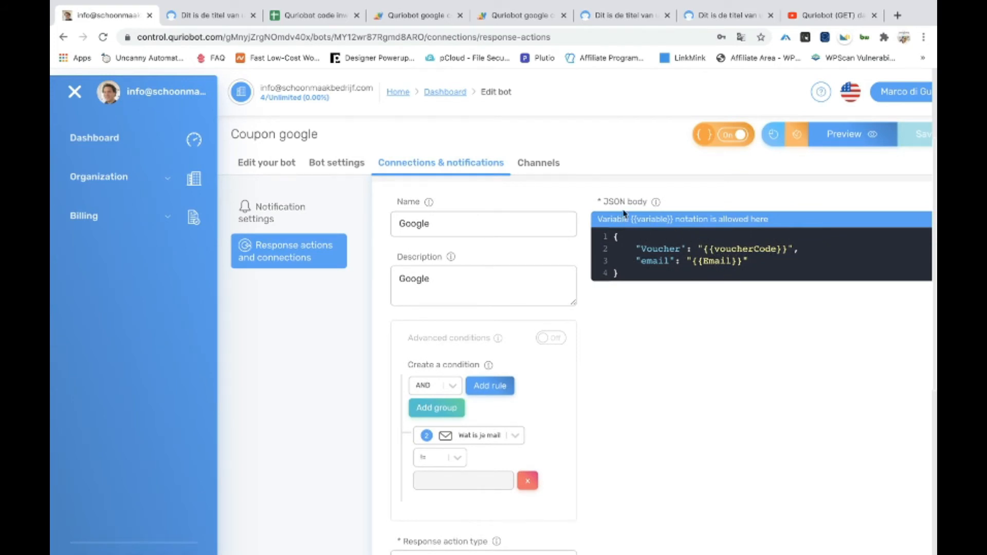
click(786, 272)
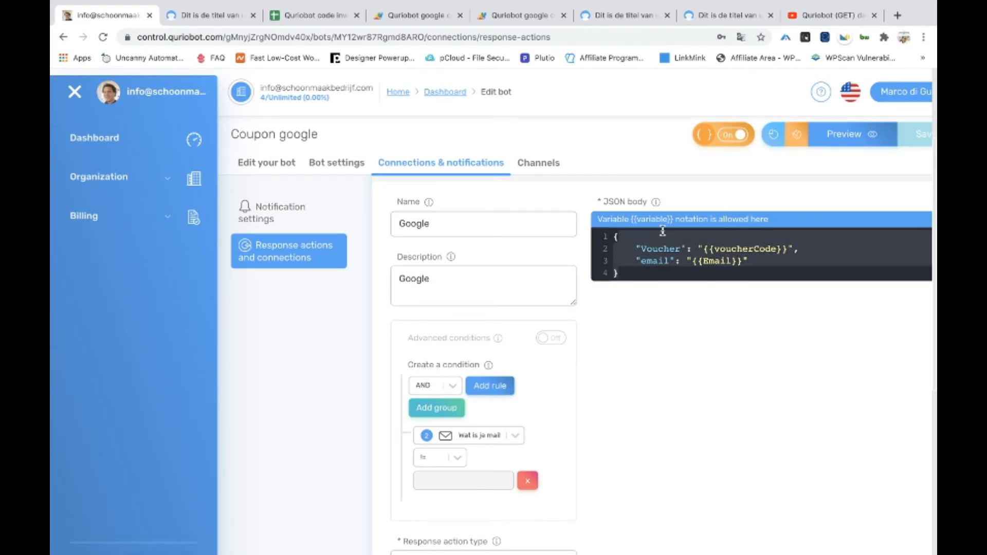
click(808, 264)
click(806, 252)
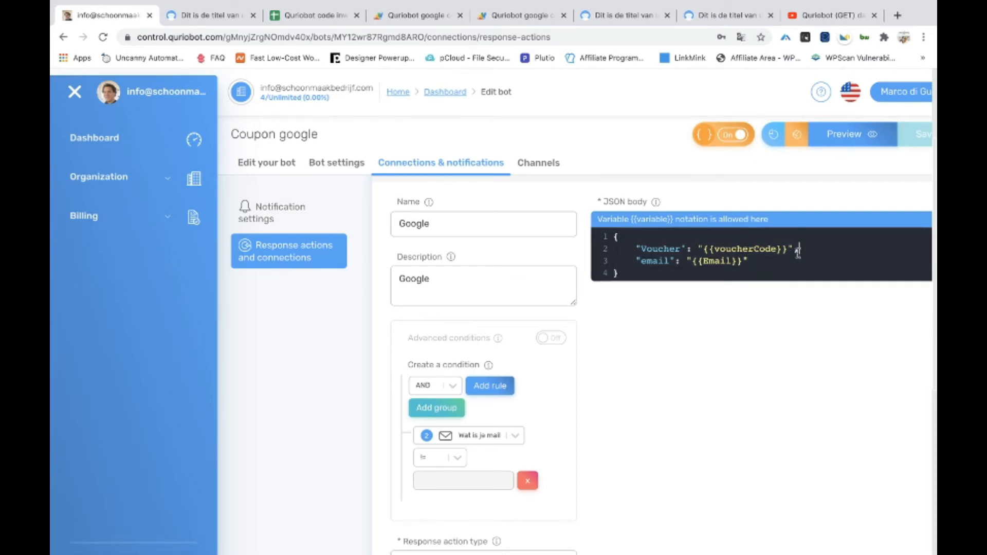
click(773, 262)
key(super+minus)
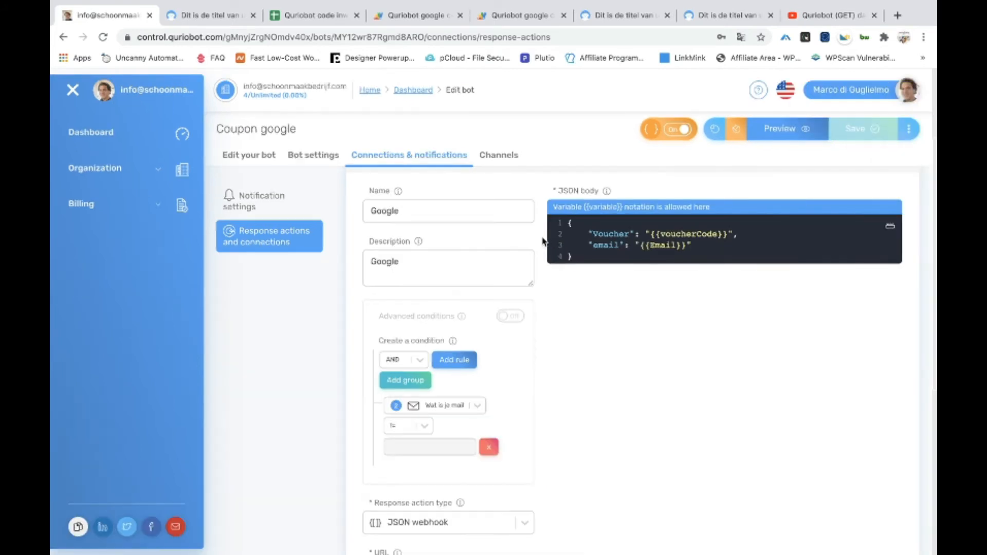
click(248, 160)
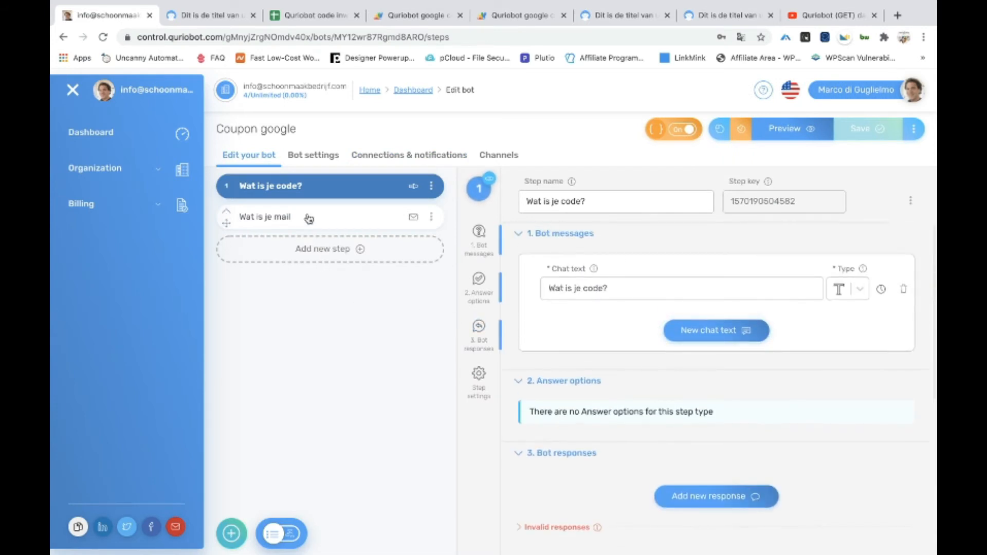
click(308, 217)
scroll(596, 308, down, 1)
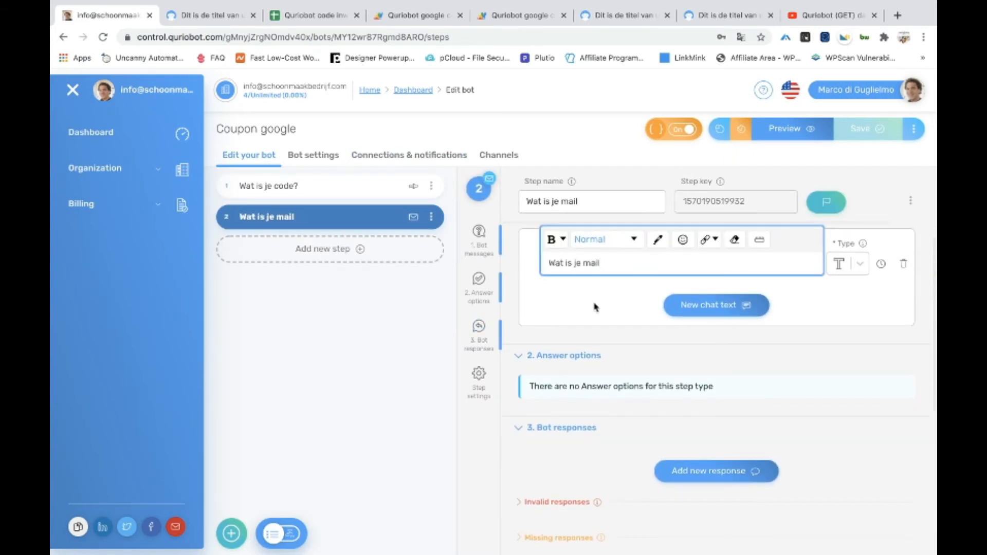
scroll(596, 308, down, 3)
scroll(596, 308, up, 3)
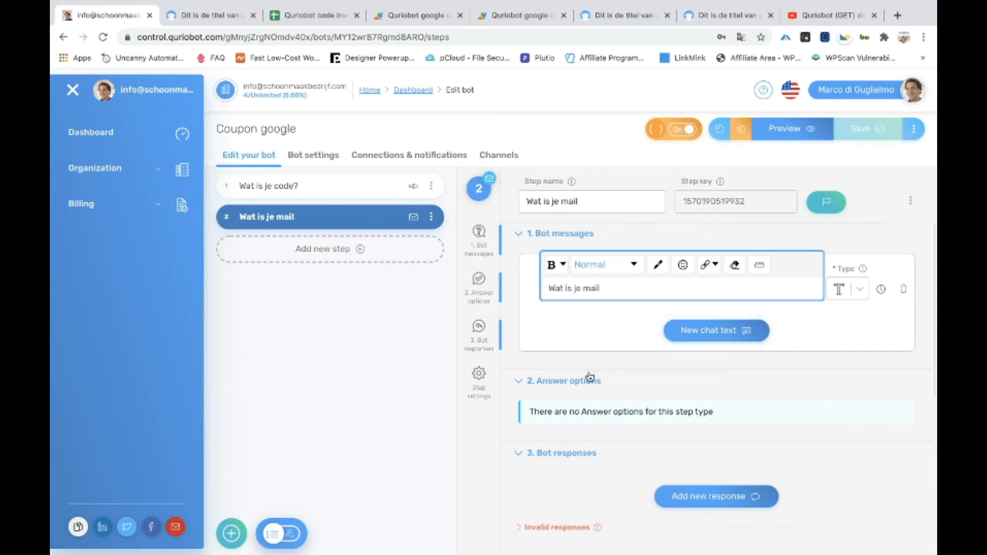
scroll(580, 385, down, 5)
scroll(580, 384, down, 1)
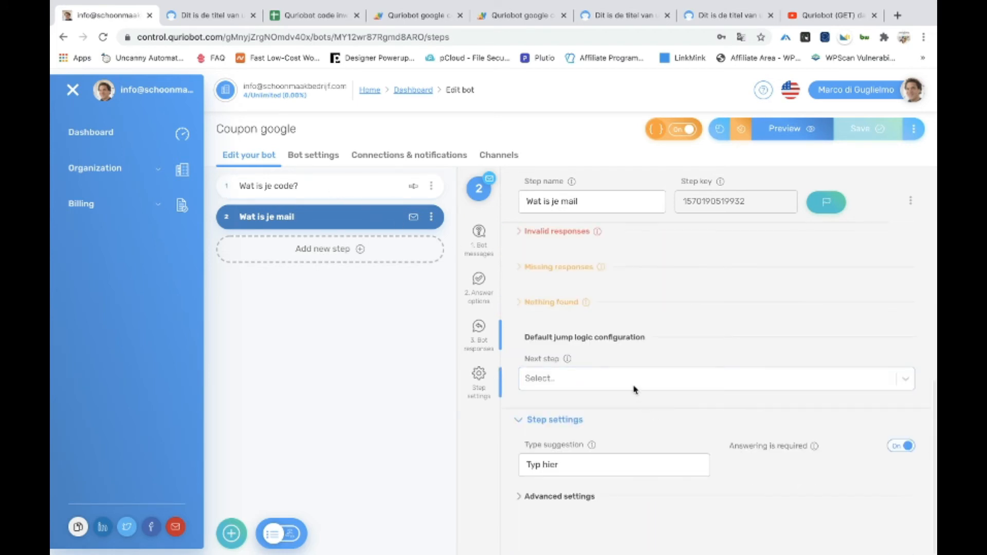
click(286, 15)
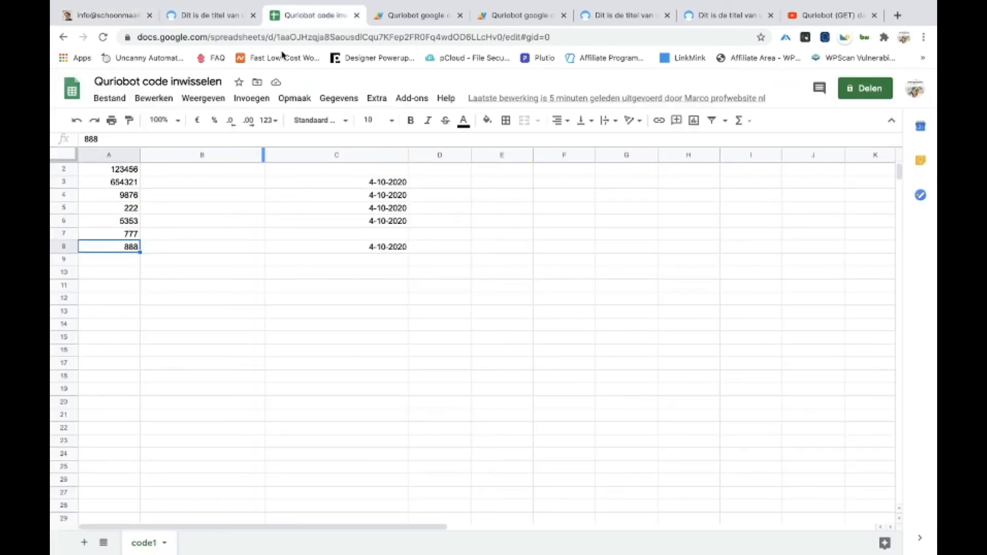
scroll(214, 227, up, 1)
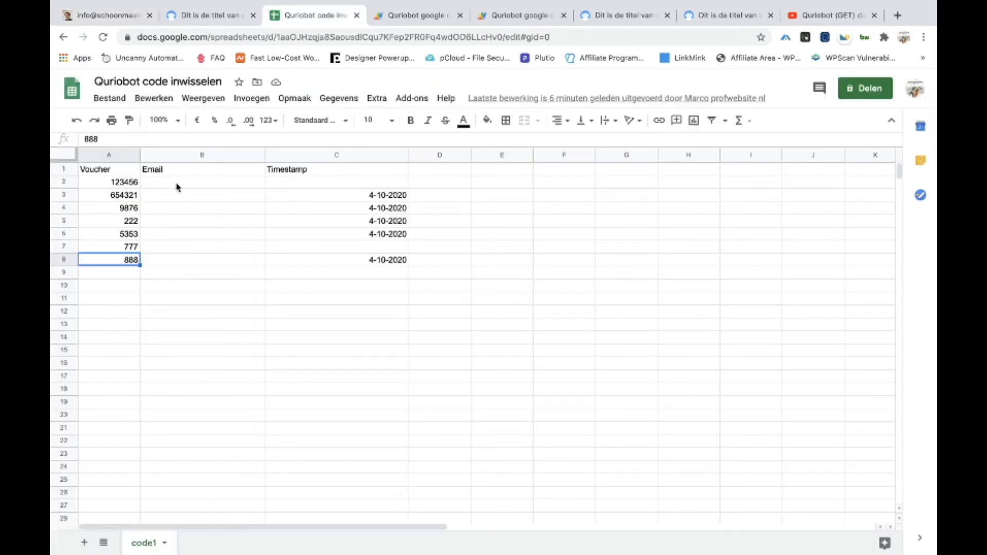
click(123, 17)
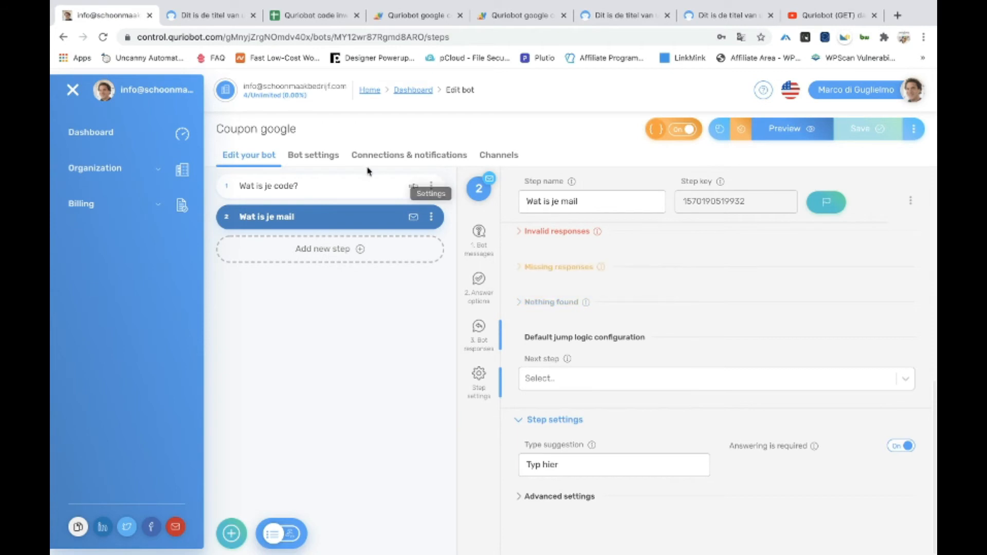
Check under Bot settings > Variables that voucherCode maps to the code question and Email to the mail question
click(324, 159)
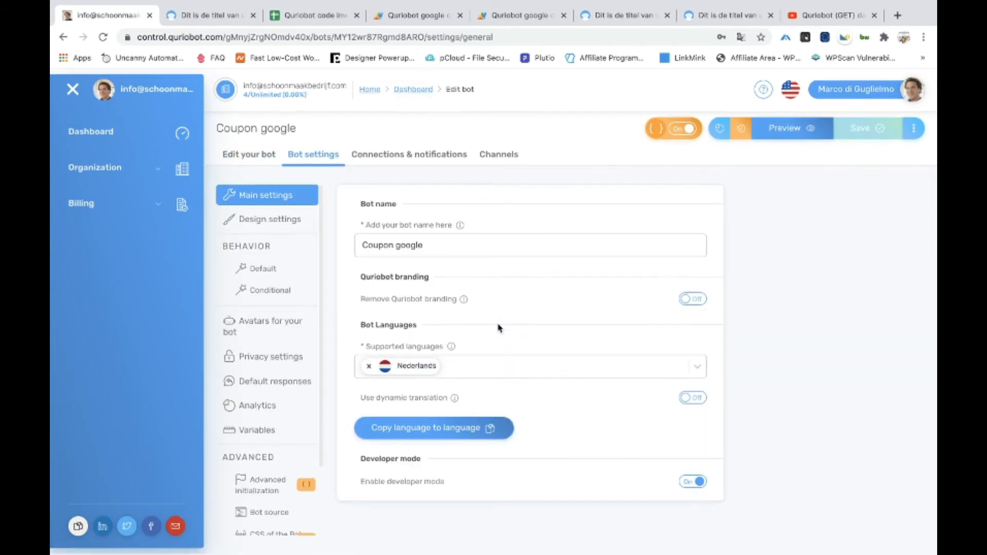
click(267, 431)
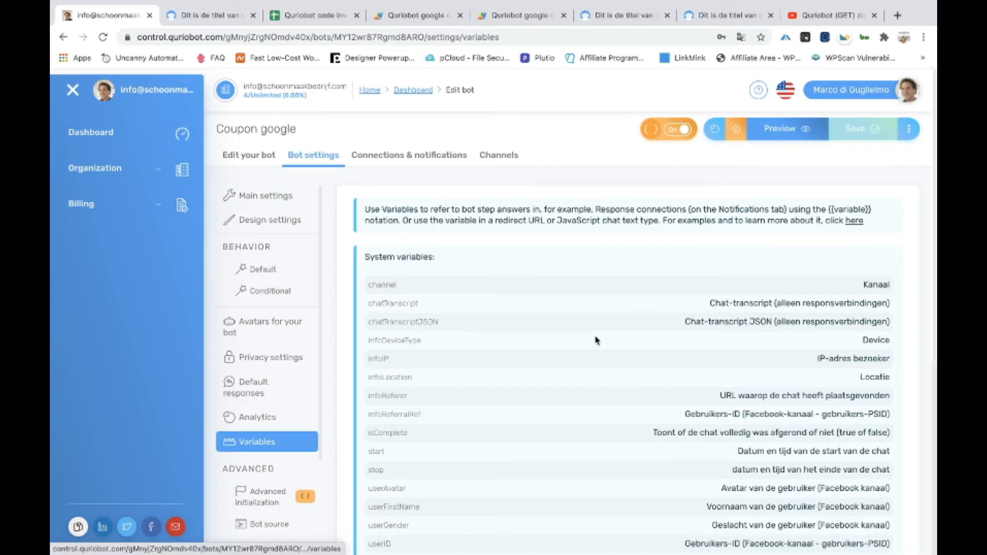
scroll(596, 339, down, 1)
scroll(596, 339, down, 5)
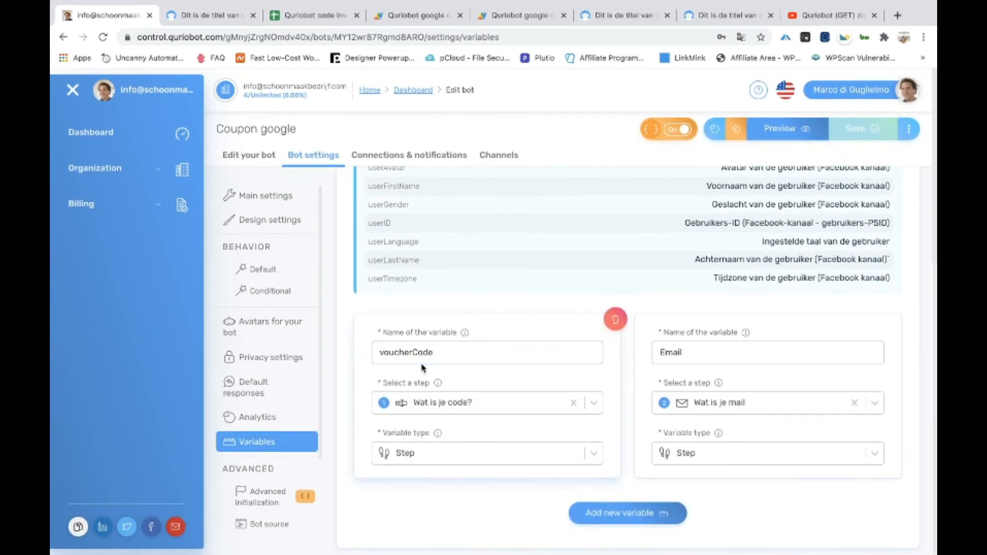
drag(446, 357, 378, 356)
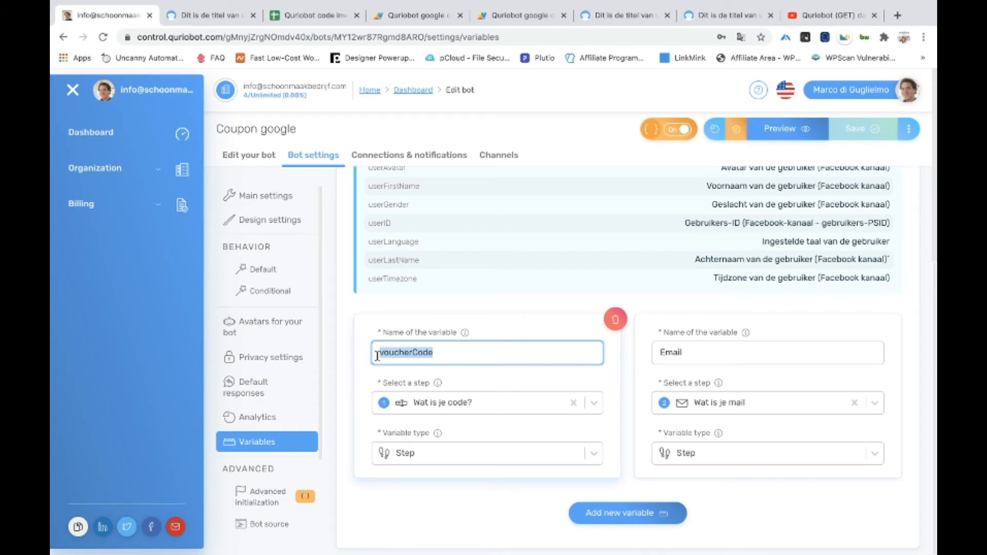
click(442, 359)
click(659, 360)
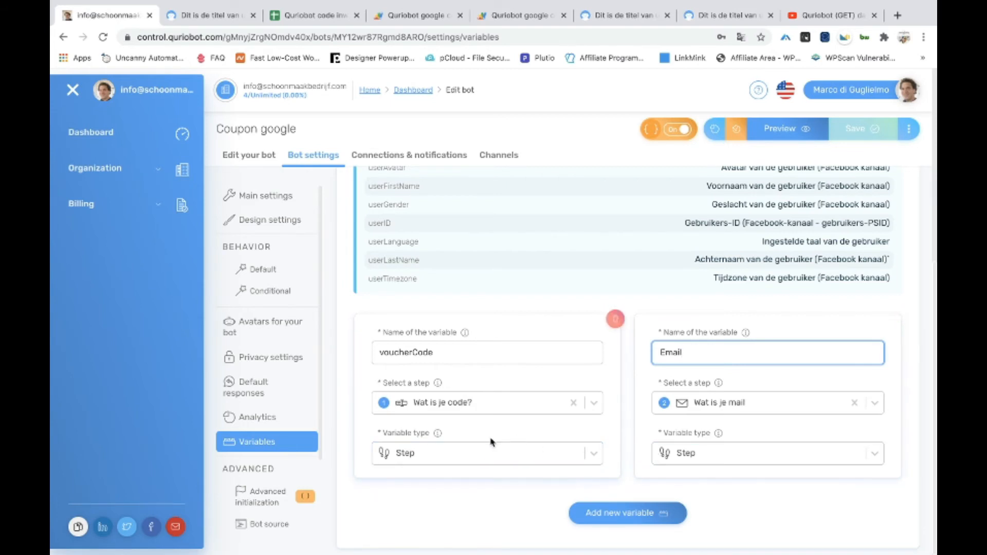
click(425, 411)
click(417, 409)
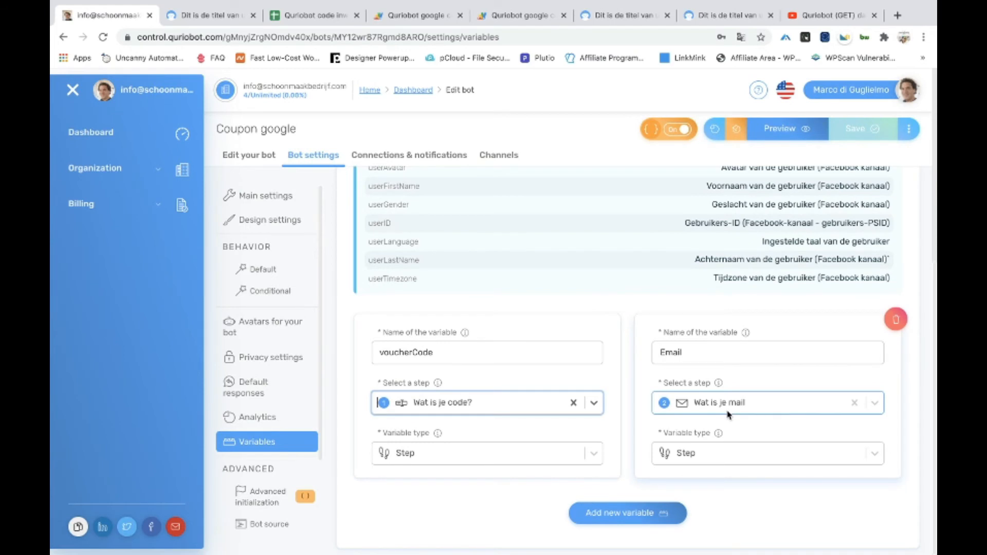
click(245, 157)
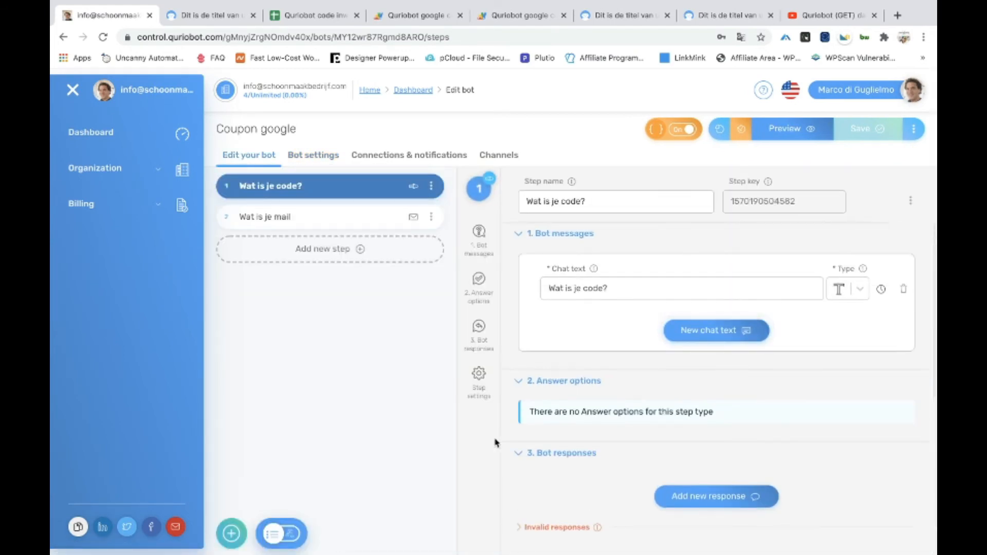
Expand the advanced settings of 'Wat is je code?' to review its custom validation script
scroll(674, 400, down, 1)
scroll(674, 400, down, 5)
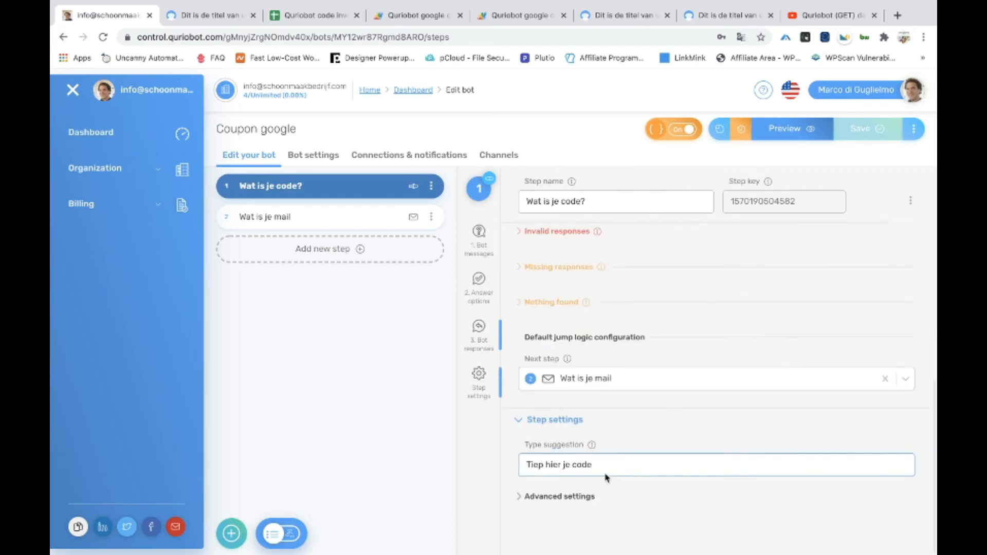
click(546, 498)
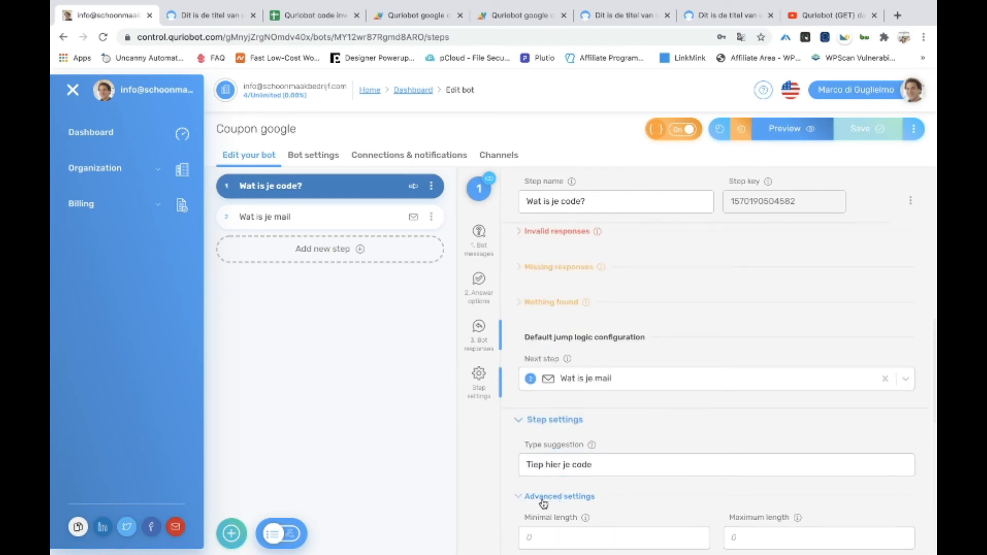
scroll(547, 503, down, 7)
scroll(612, 410, up, 2)
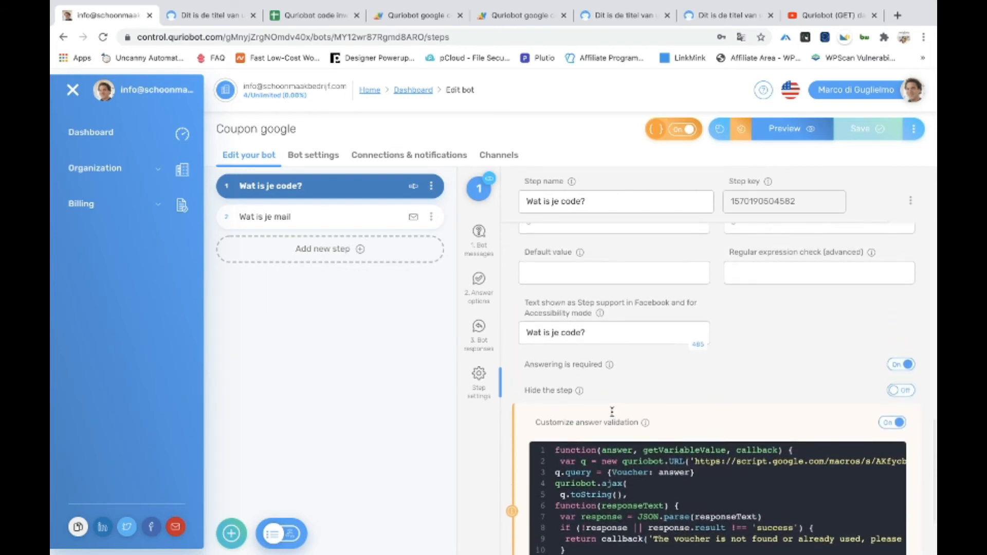
scroll(612, 415, down, 2)
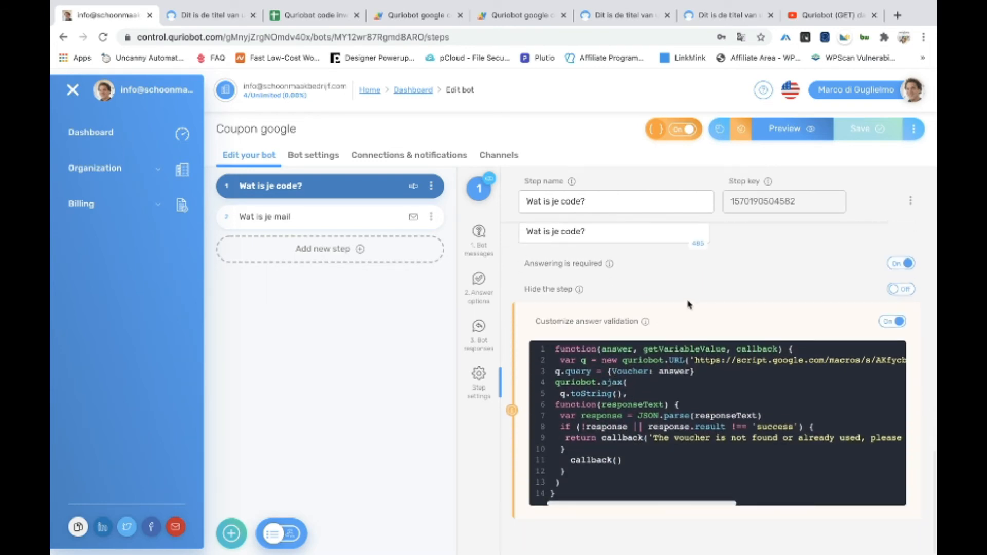
scroll(696, 299, up, 2)
scroll(692, 302, down, 6)
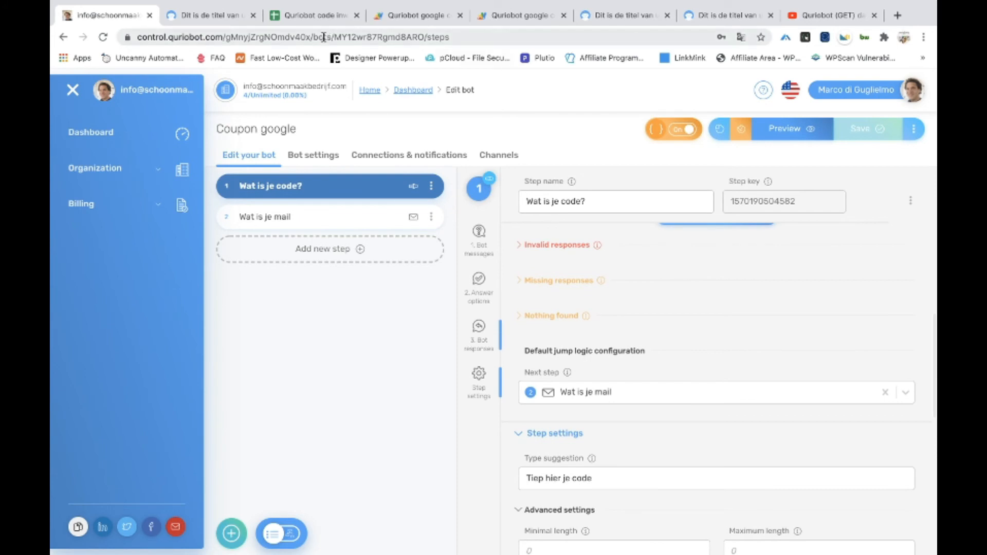
click(301, 17)
Delete test vouchers 888, 777 and 5353 from cells A8, A7 and A6
click(193, 259)
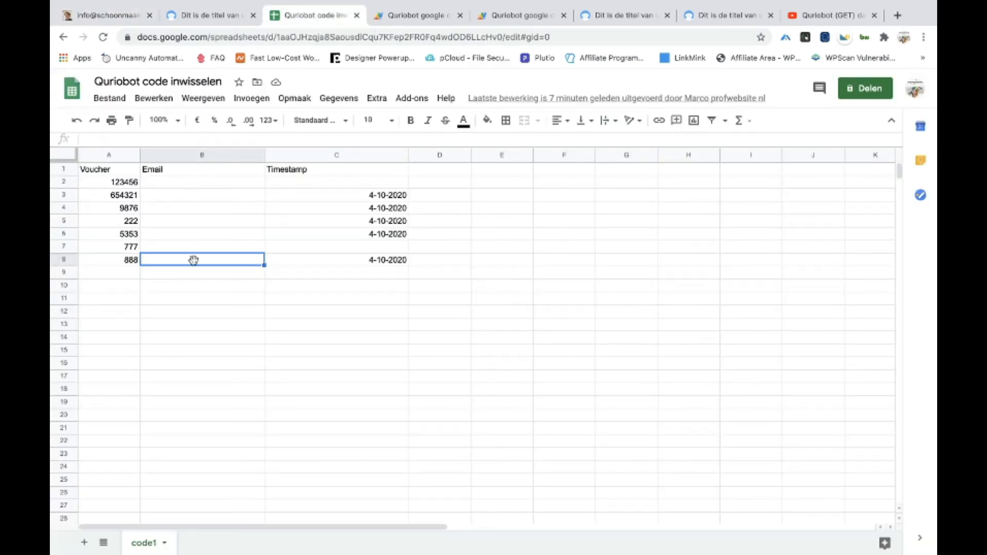
click(124, 170)
click(126, 260)
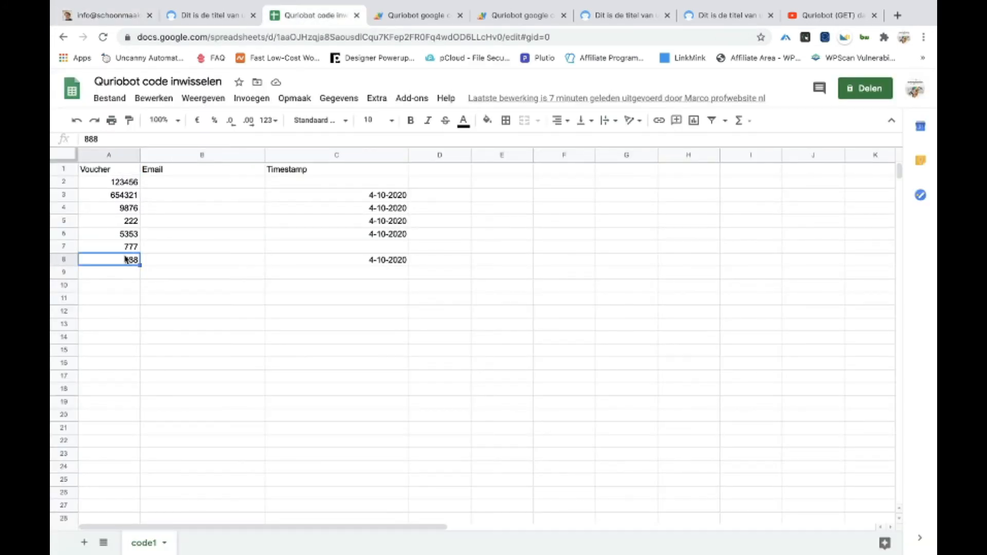
key(Delete)
click(120, 247)
key(Delete)
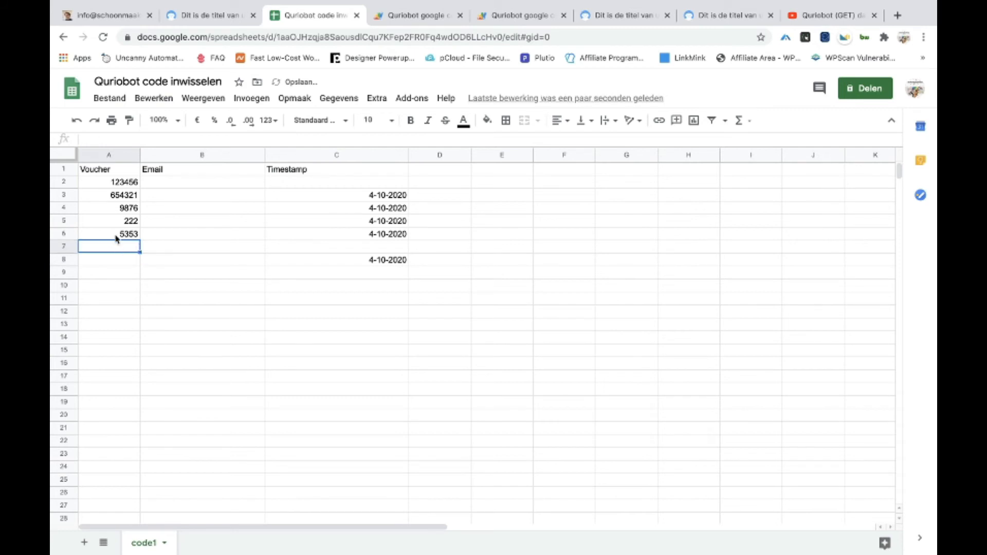
click(121, 235)
key(Delete)
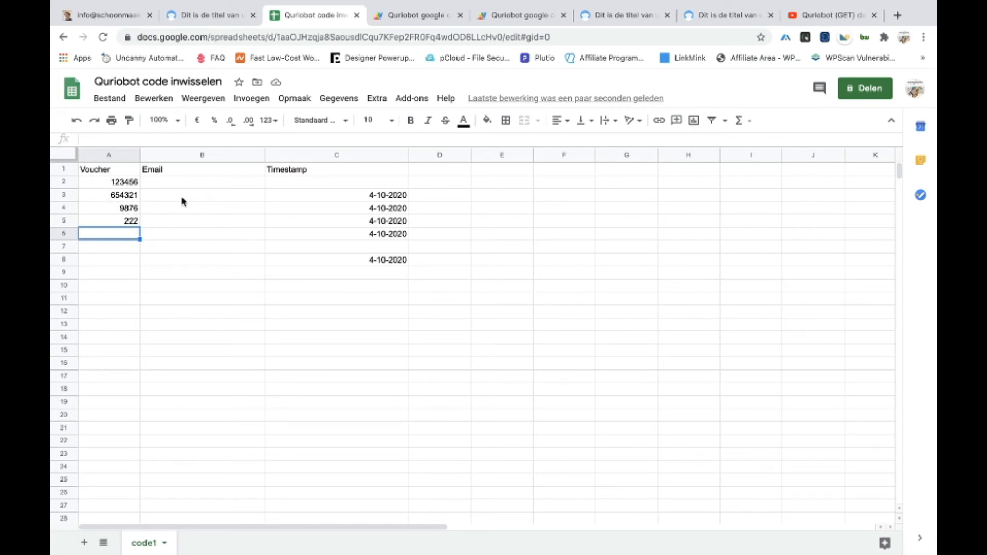
Clear the timestamps in C8 and C6, leaving C5's date unchanged
click(378, 268)
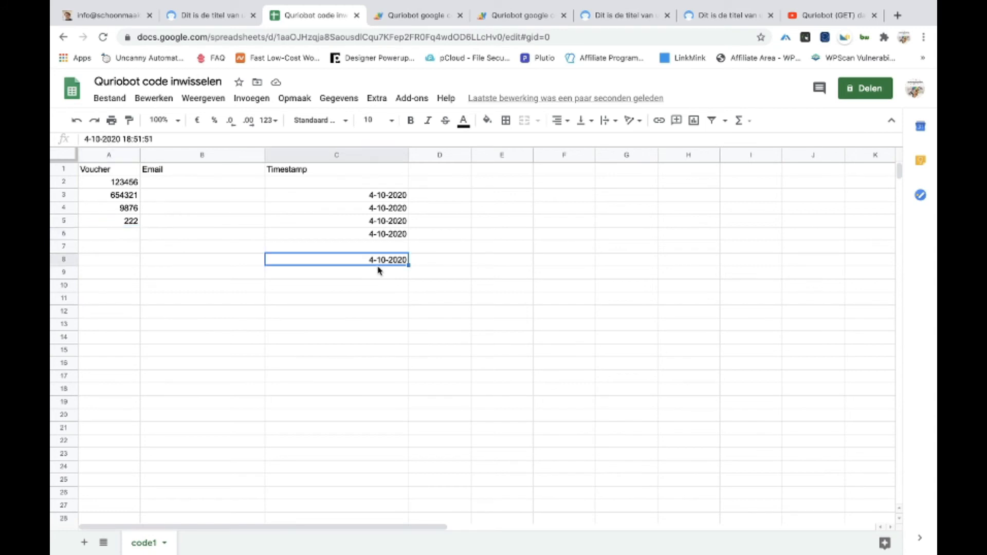
key(Delete)
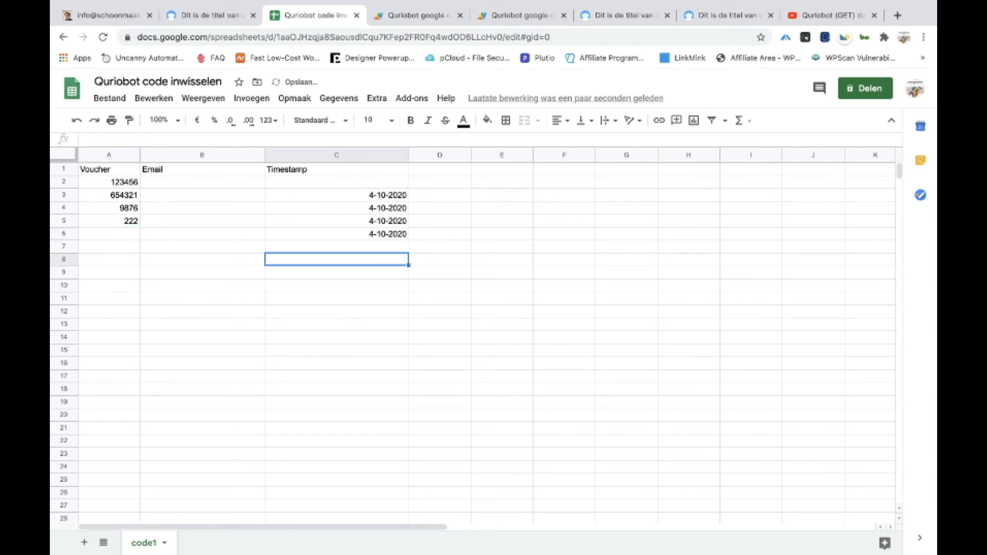
click(385, 235)
key(Delete)
click(324, 221)
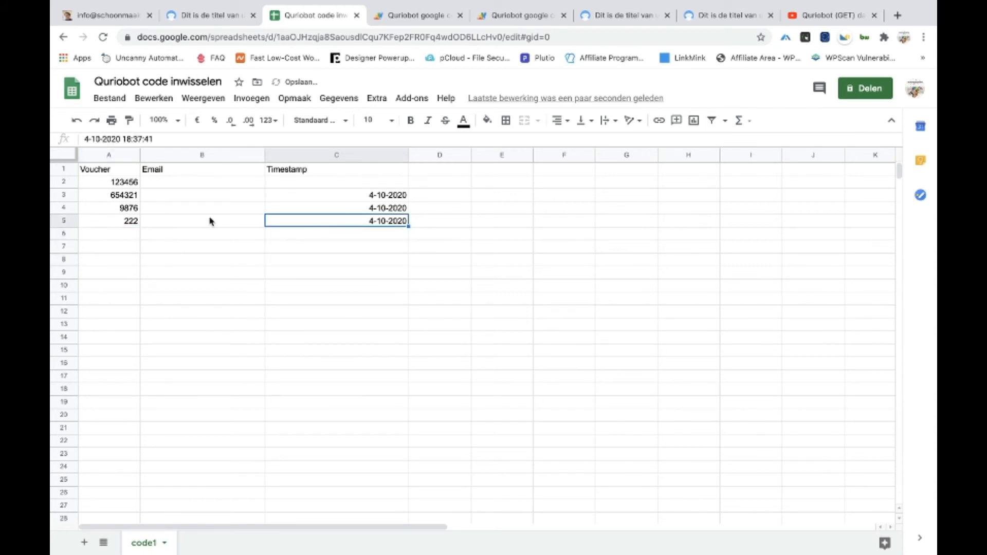
click(172, 221)
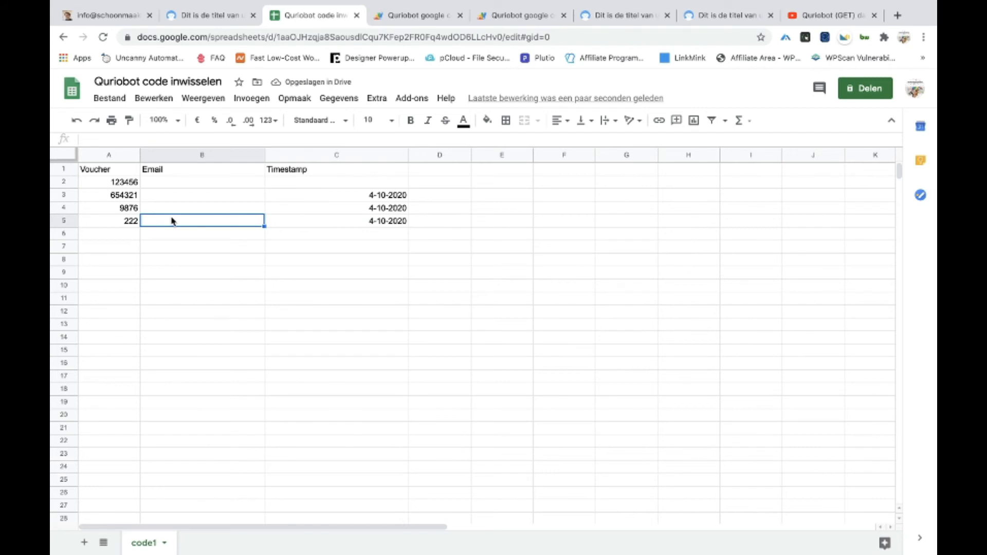
click(374, 221)
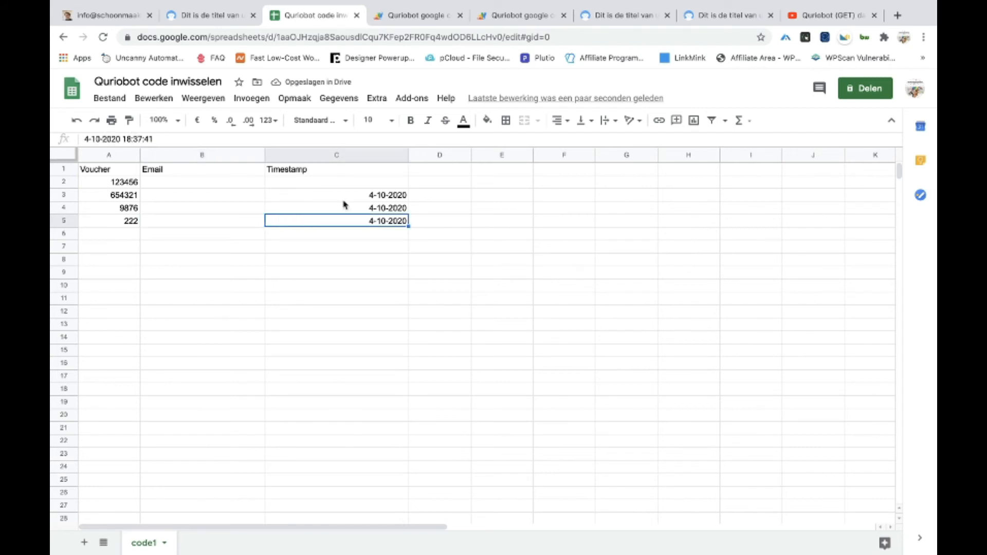
drag(168, 139, 210, 220)
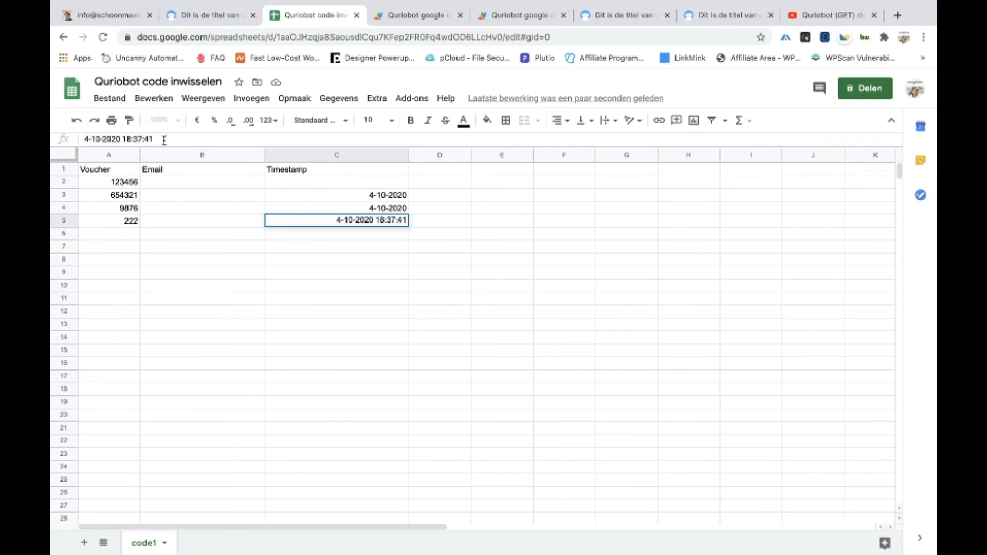
drag(165, 140, 90, 140)
click(230, 252)
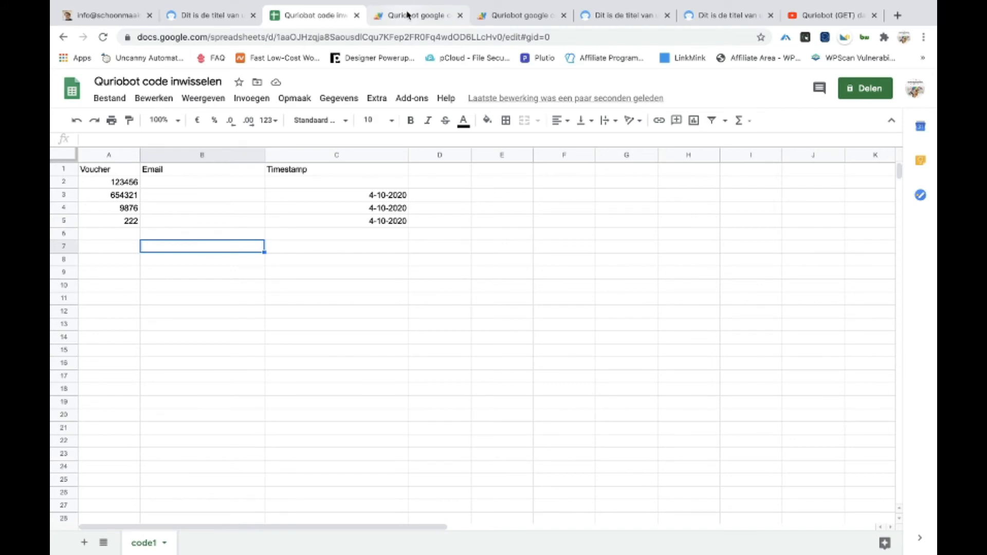
click(407, 15)
scroll(386, 311, down, 17)
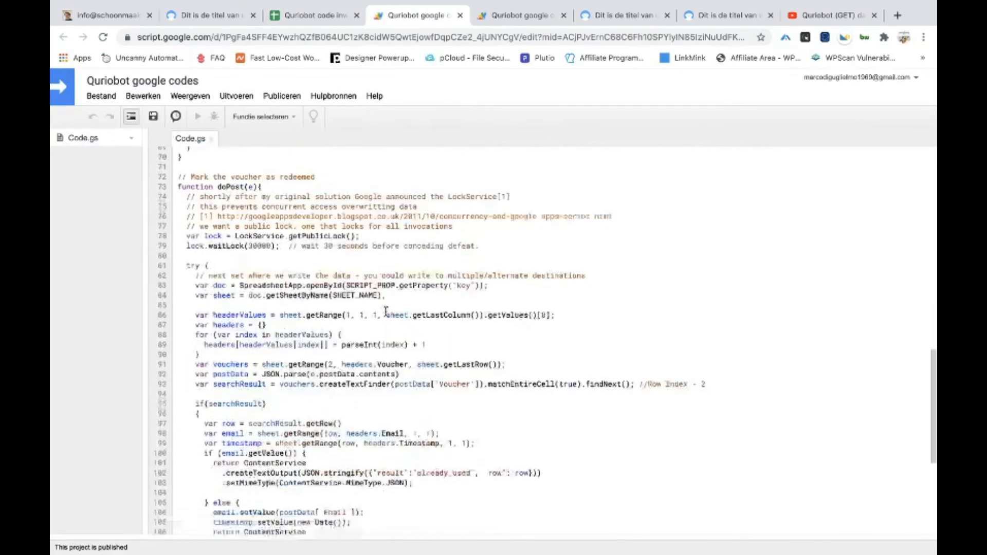
scroll(385, 312, down, 2)
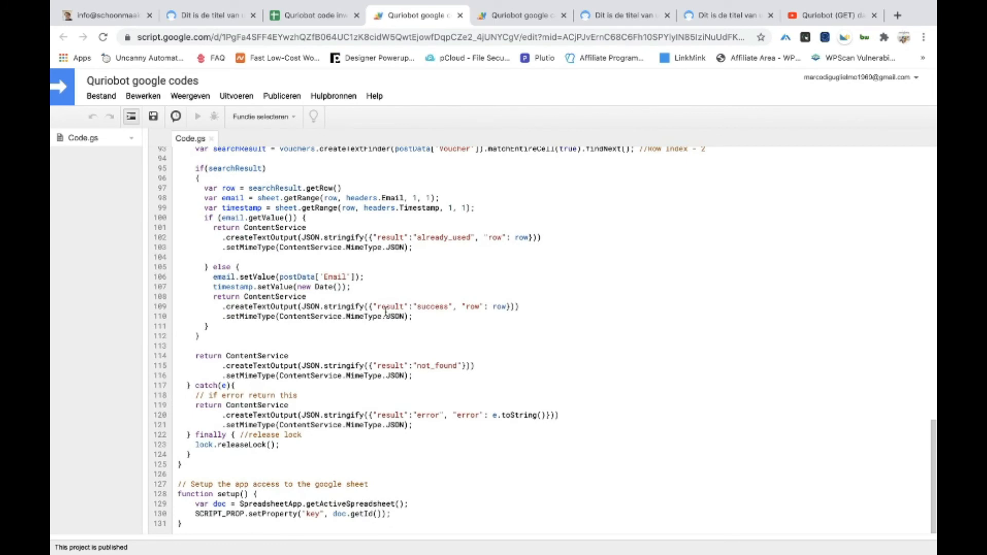
scroll(427, 335, up, 18)
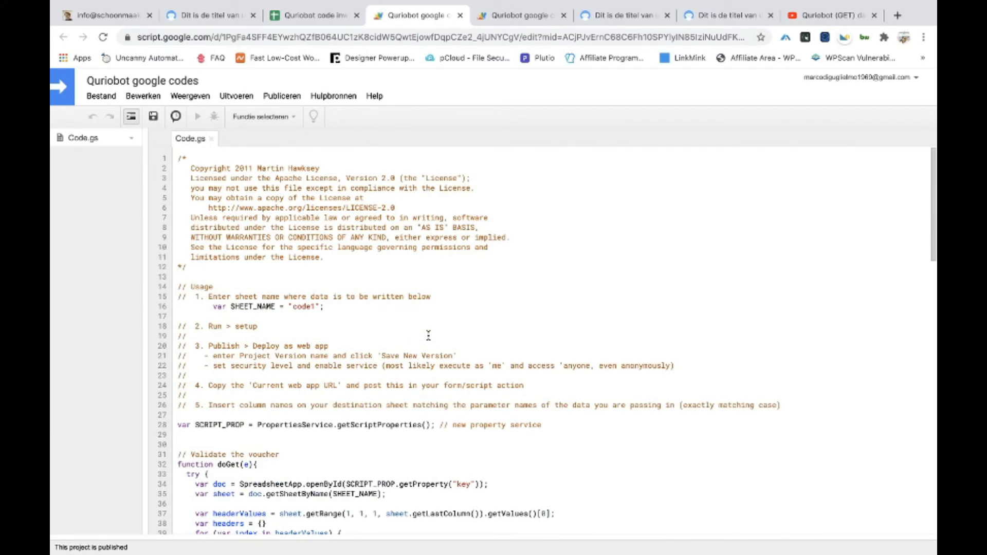
scroll(428, 336, down, 18)
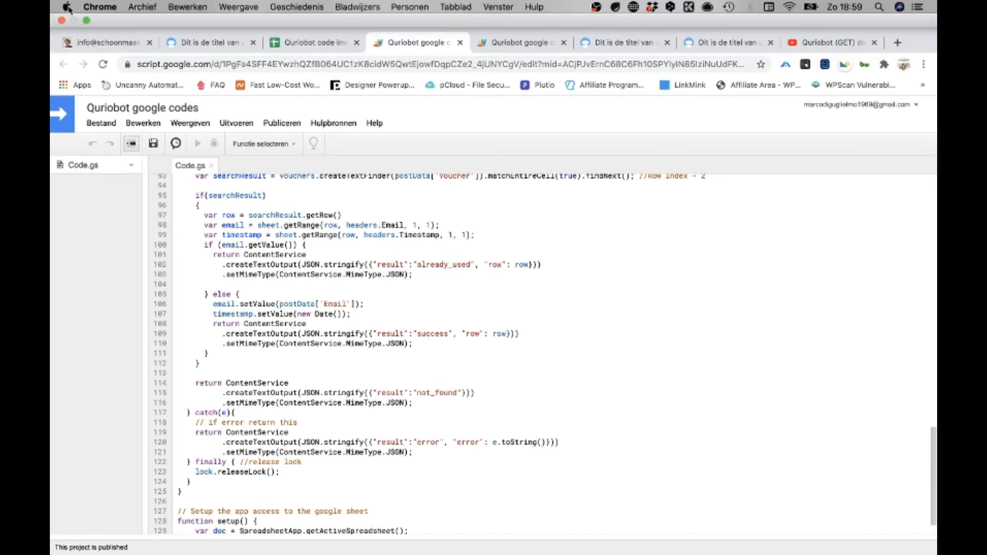
Restart the OBS recording and make the voucher spreadsheet window fill the screen
click(87, 21)
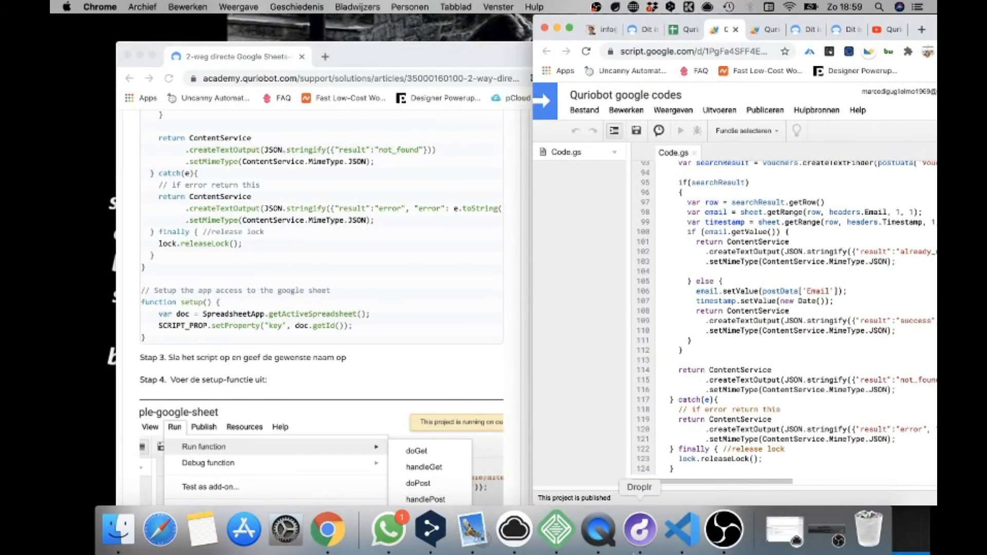
click(710, 549)
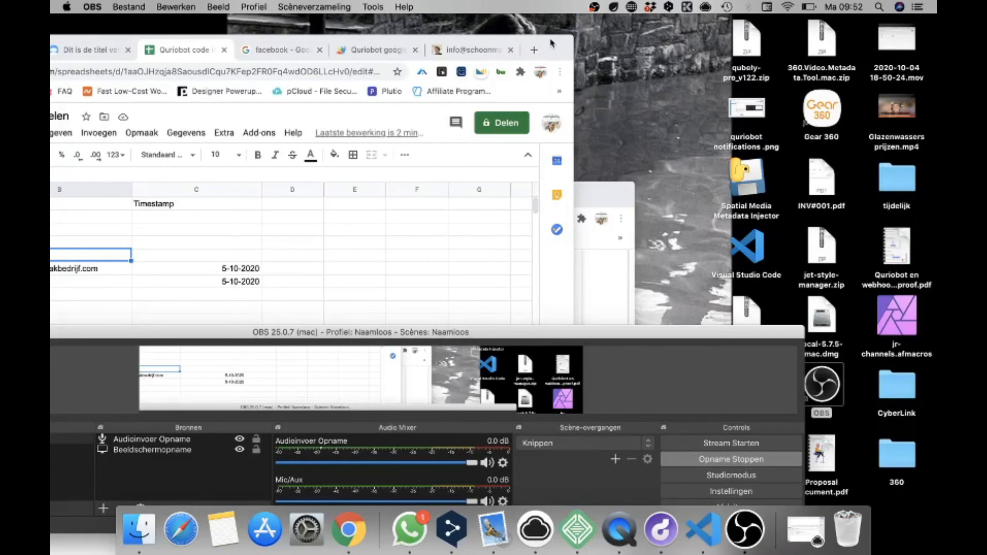
click(551, 44)
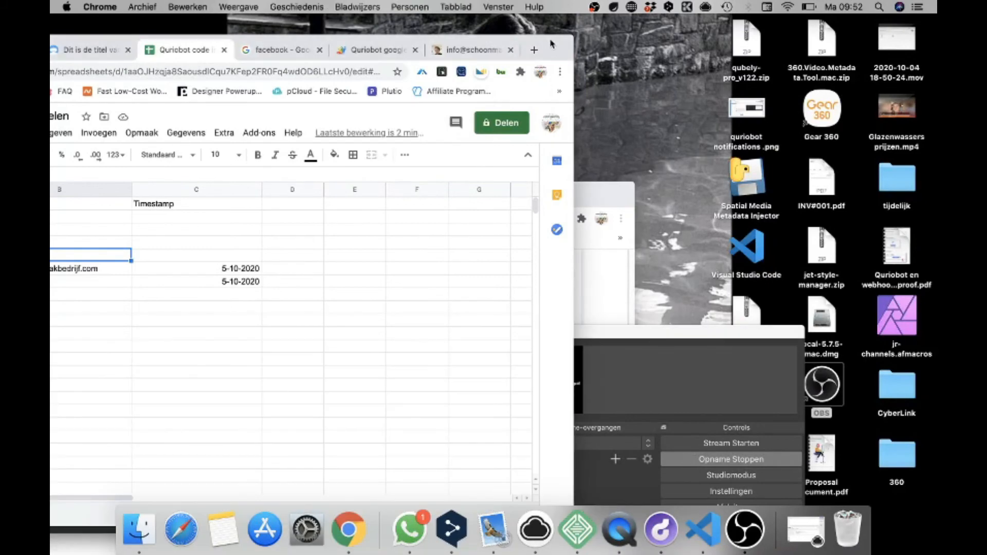
drag(551, 49, 792, 31)
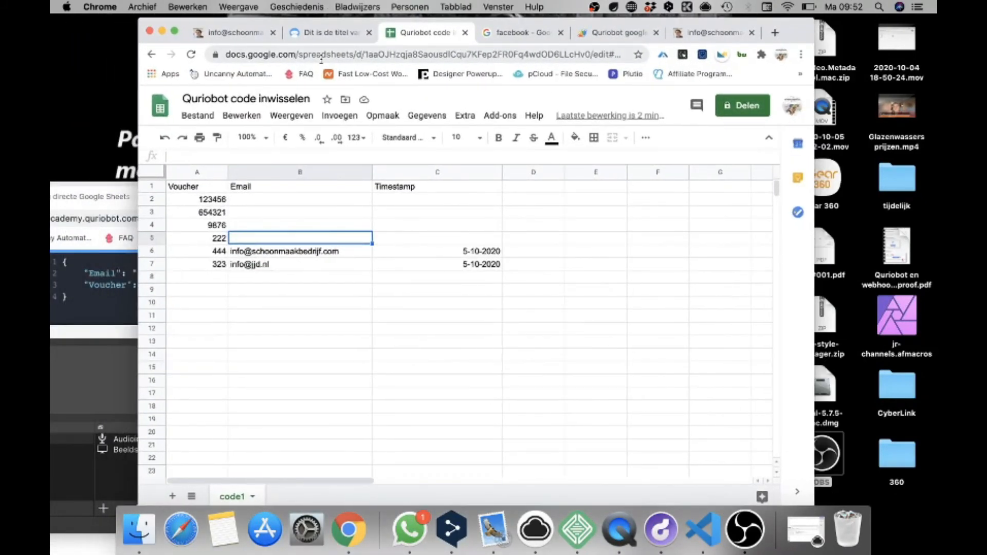
click(174, 31)
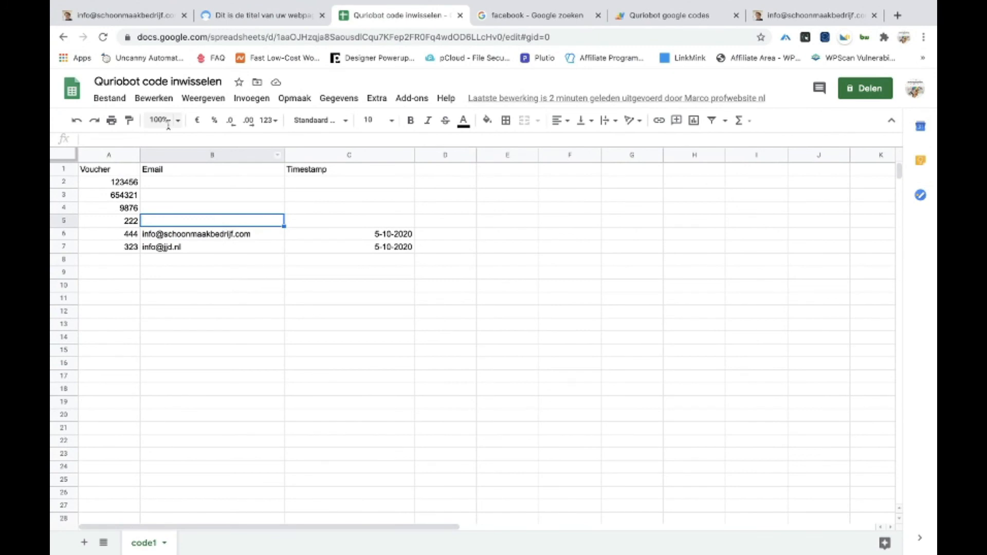
Review the Email and Voucher lines in the webhook's JSON body
click(137, 18)
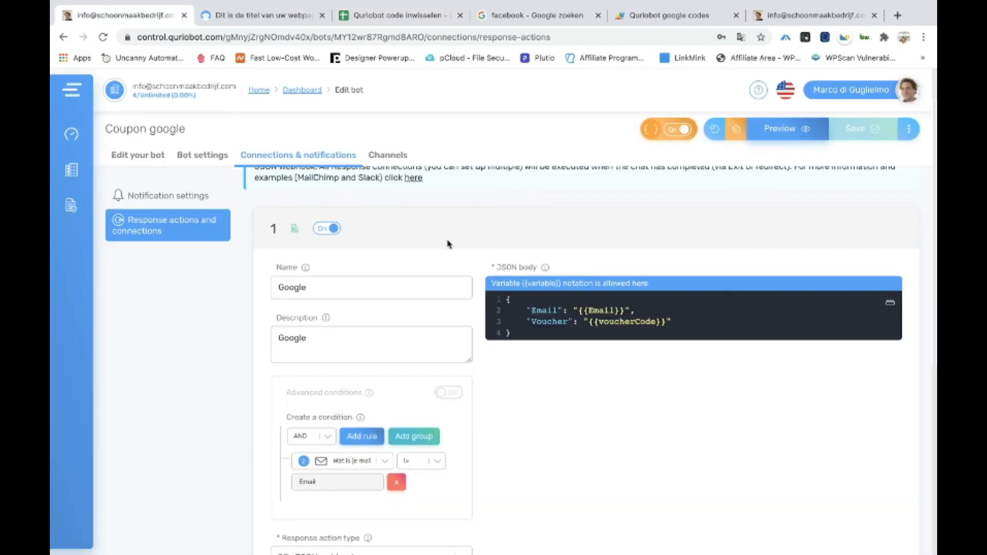
drag(544, 335, 502, 301)
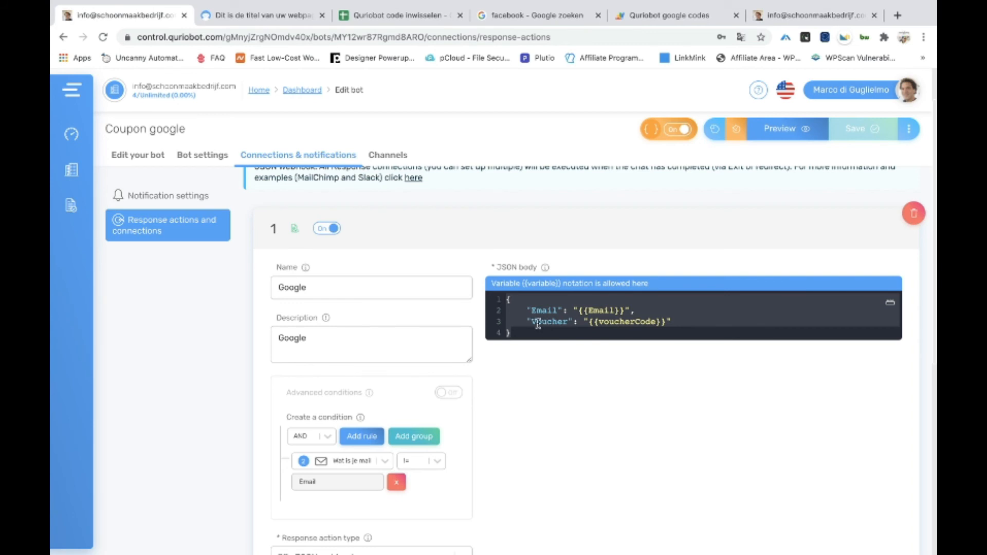
click(700, 330)
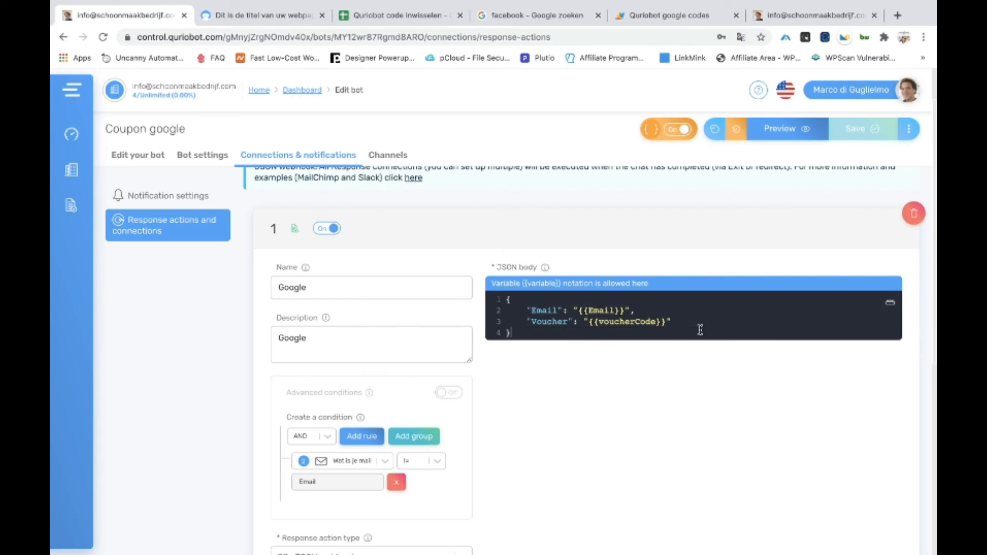
drag(696, 324, 513, 309)
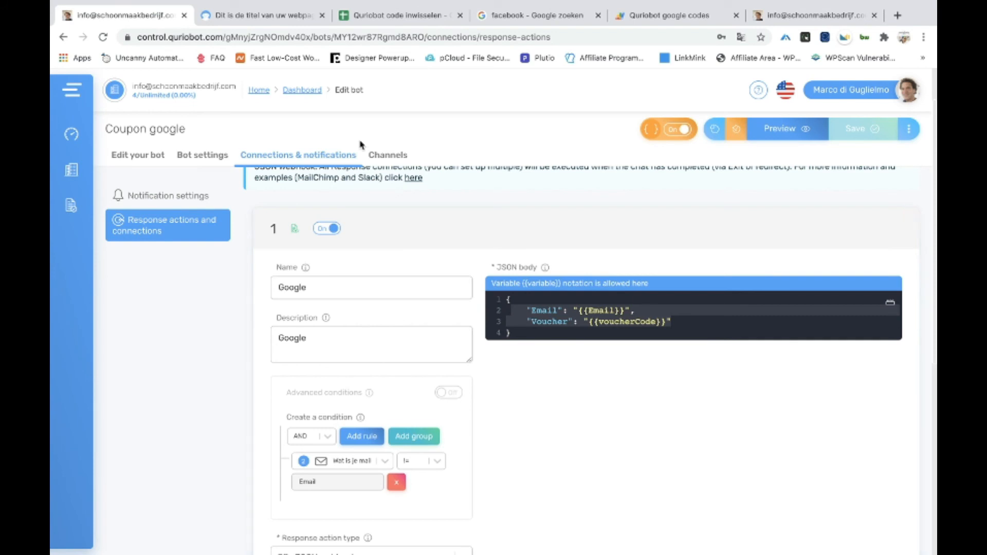
Compare the voucher spreadsheet with the bot preview page, ending on the preview
click(278, 14)
click(370, 14)
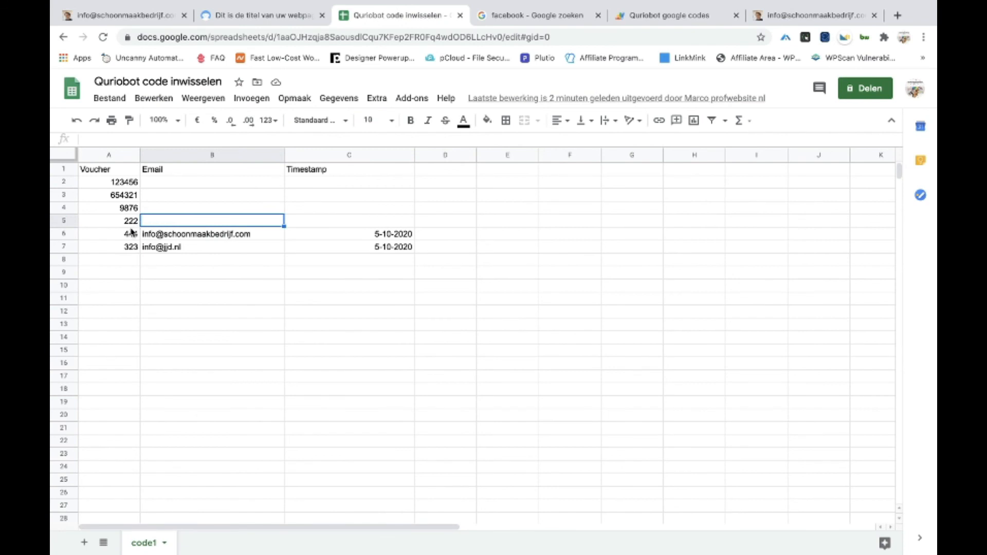
click(259, 20)
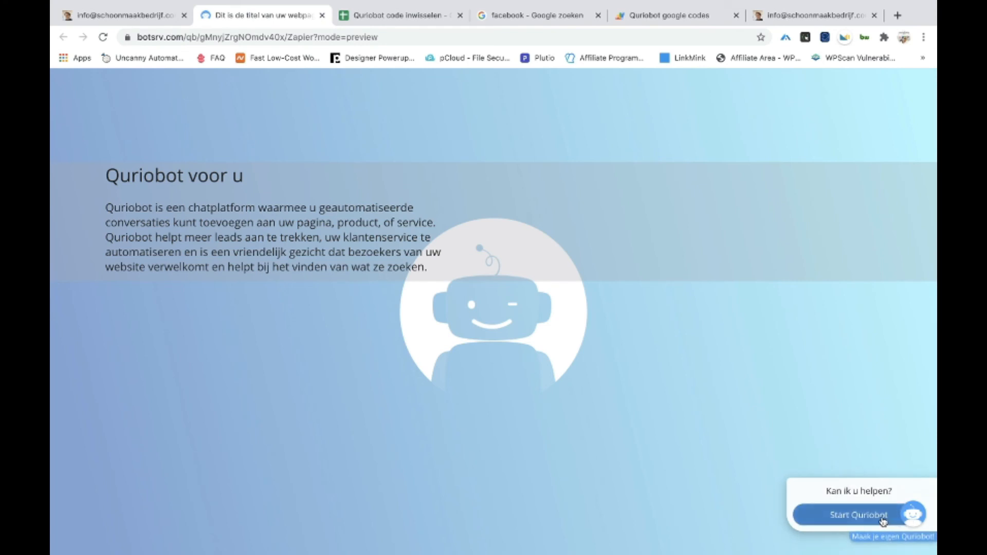
Start the preview chat and redeem voucher 222 by entering an e-mail address
click(888, 515)
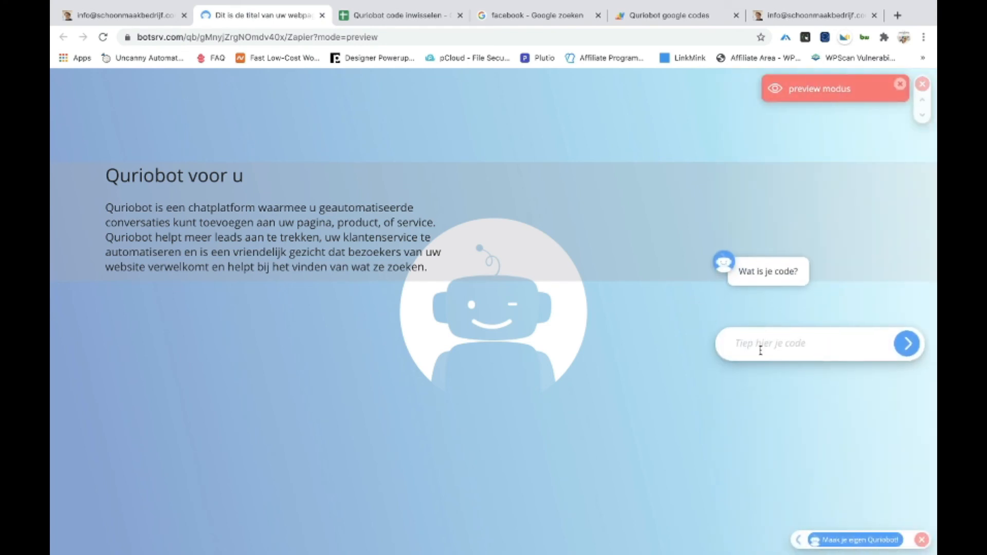
text(222)
key(Return)
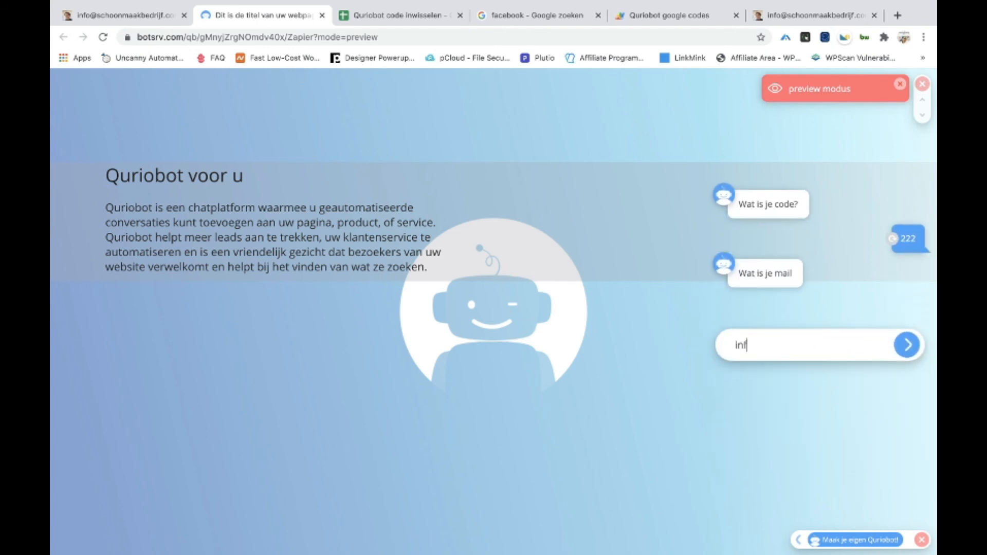
key(Return)
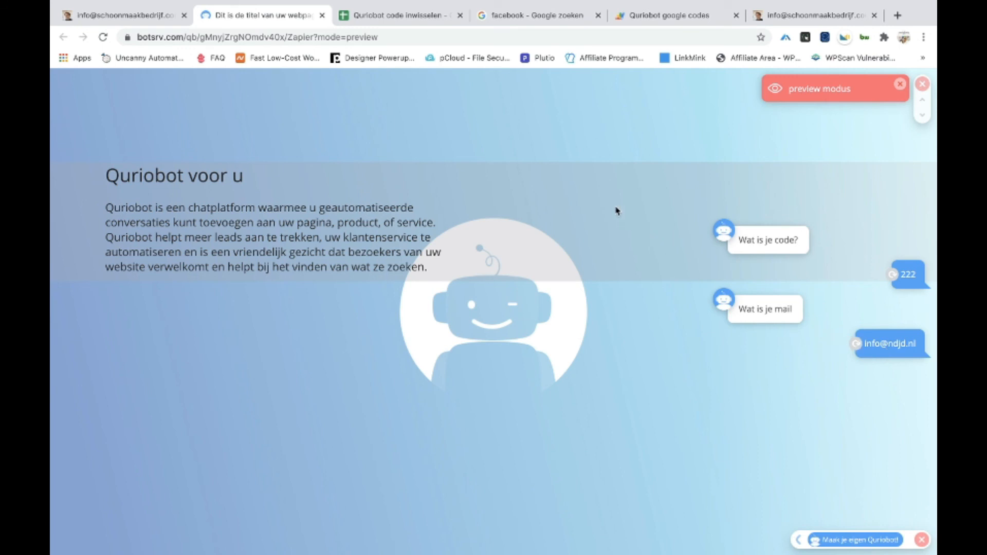
Confirm voucher 222's sheet row now shows the e-mail and date 5-10-2020, then restart the chat
click(415, 15)
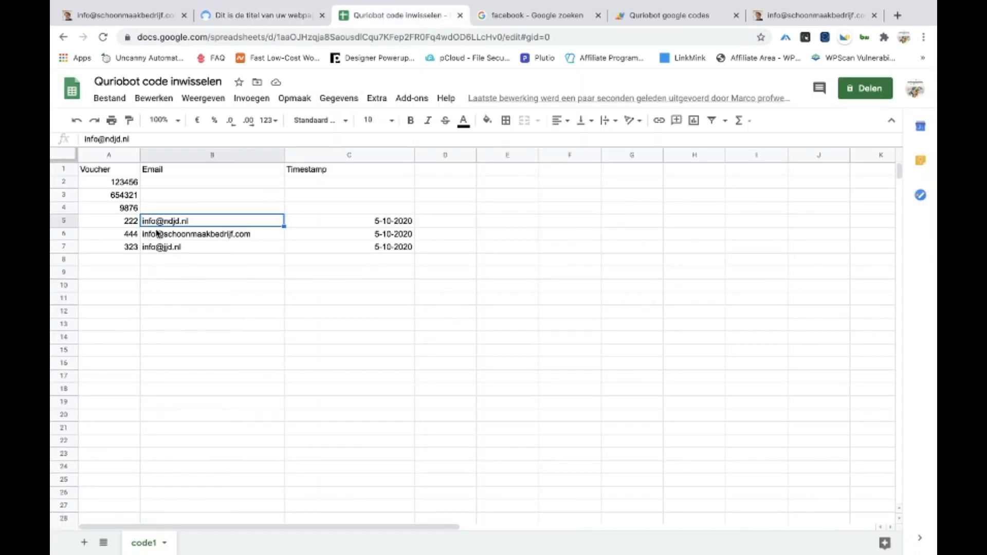
click(252, 11)
click(906, 512)
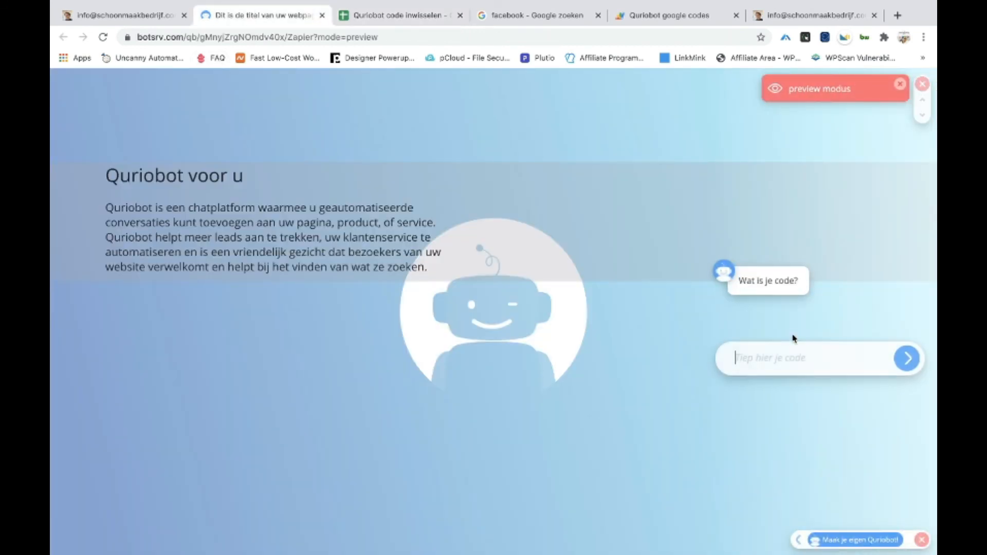
Resubmit voucher 222, receive 'De code is onjuist! probeer het nogmaals', and exit full screen
text(222)
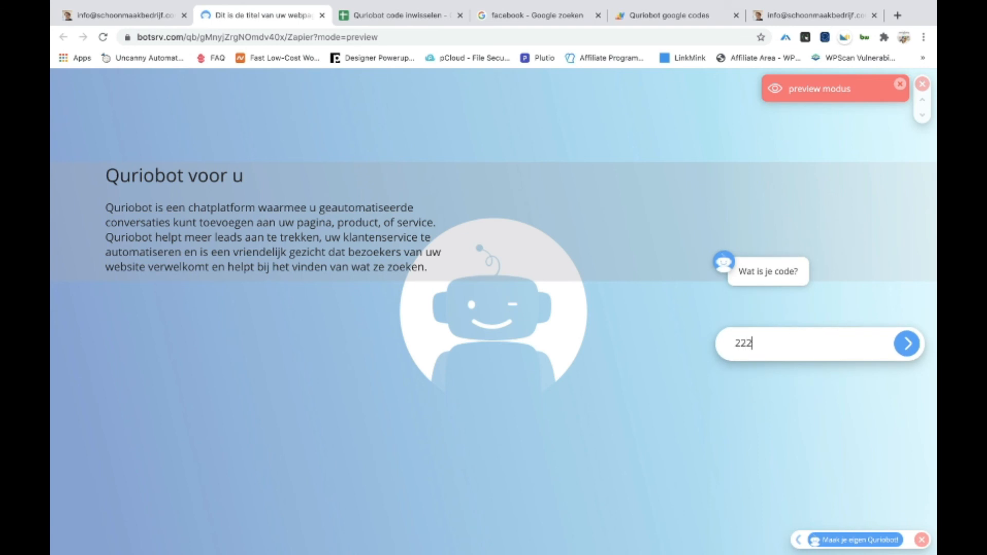
key(Return)
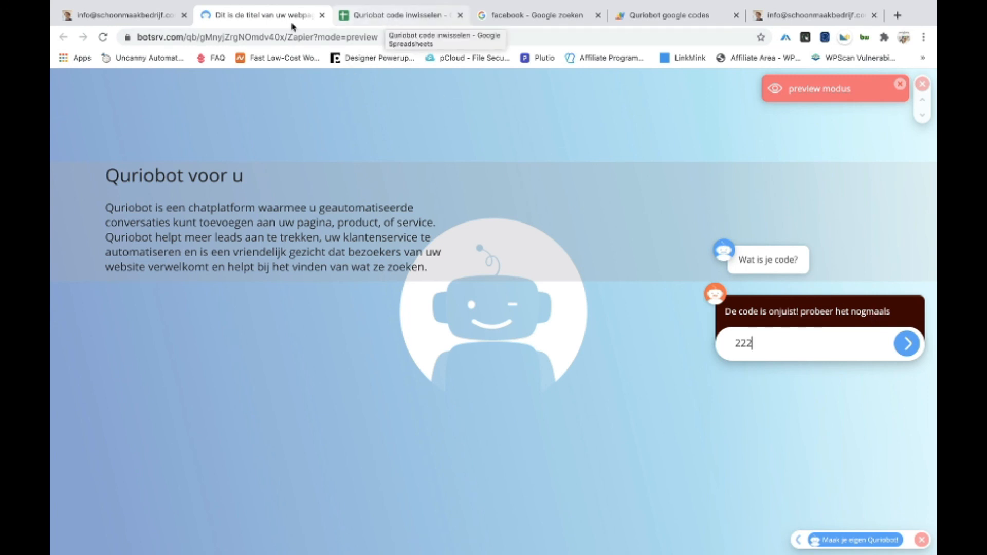
mouse_move(87, 3)
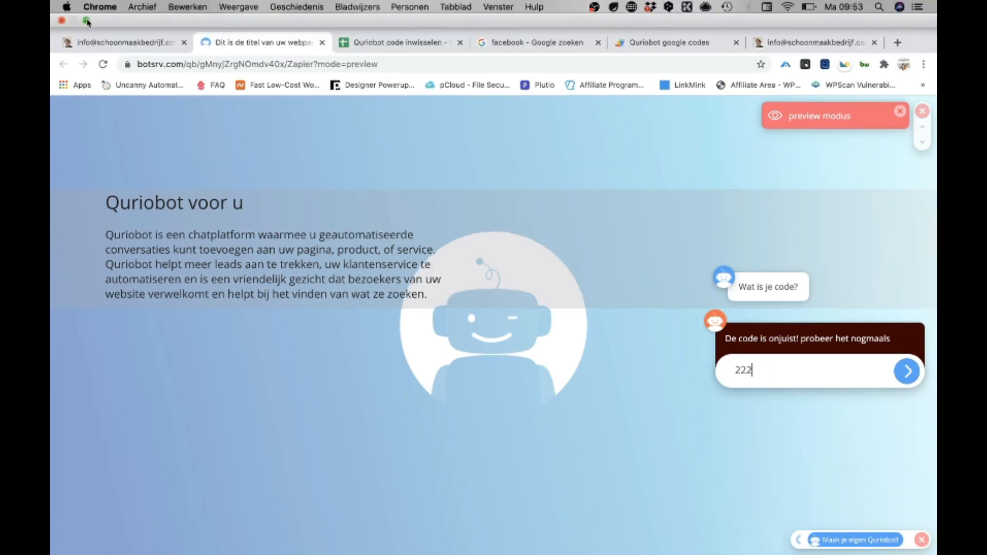
click(87, 21)
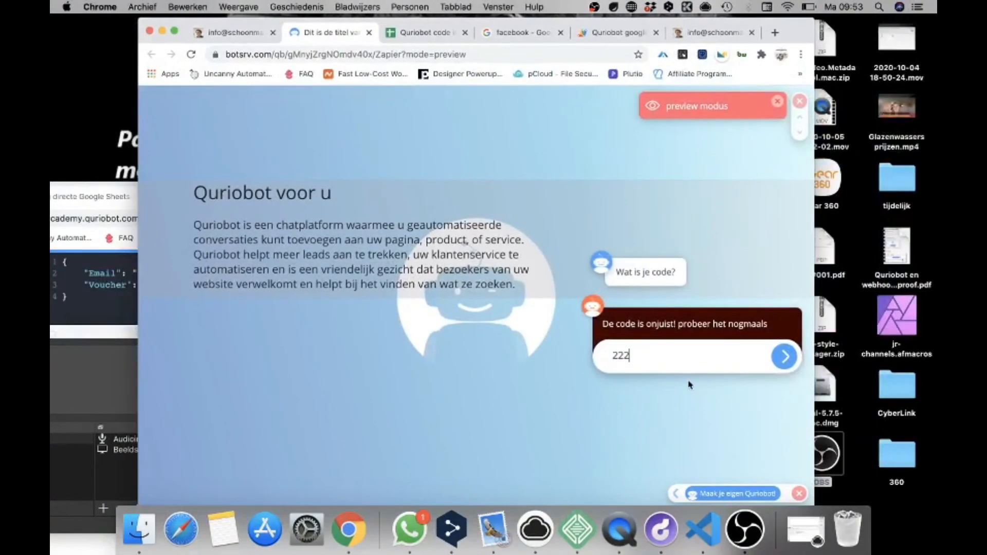
Return to the Coupon google connection settings and stop the OBS Studio recording
click(234, 33)
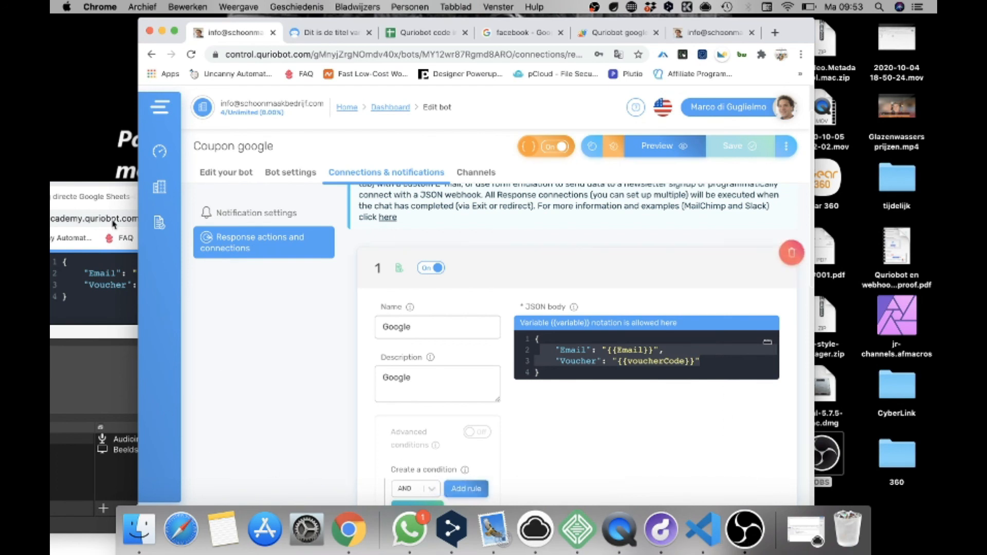
click(115, 361)
click(703, 469)
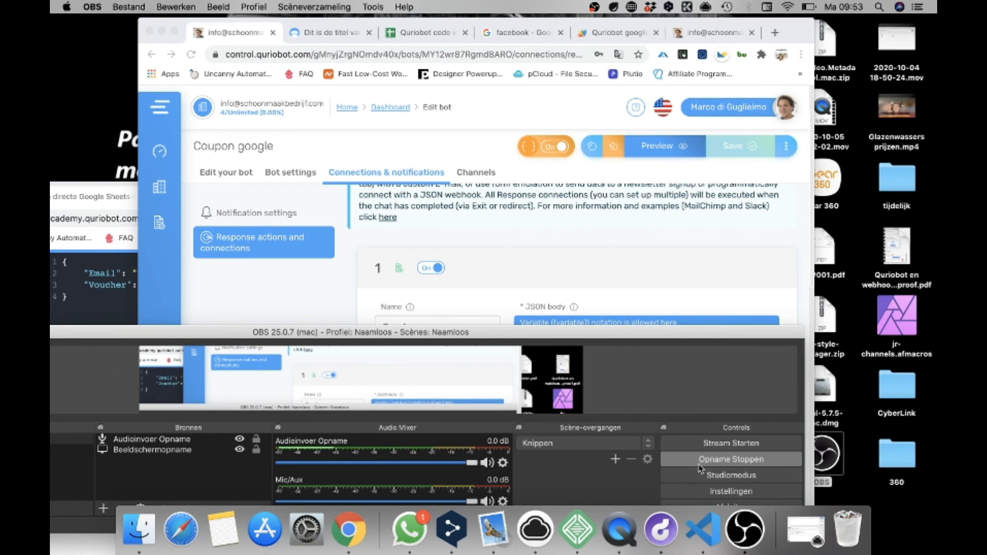